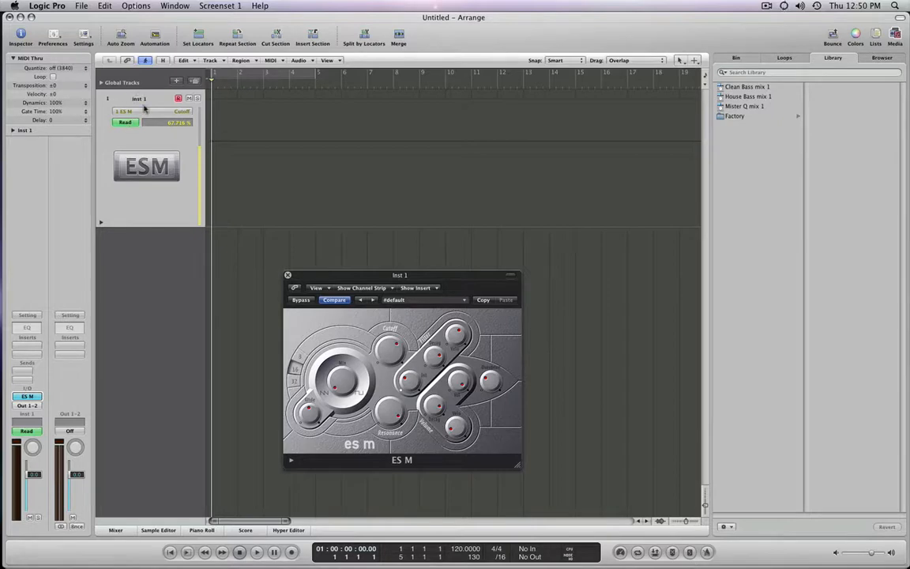
Toggle the arrangement's track automation view off and on several times, leaving it shown
left_click(153, 39)
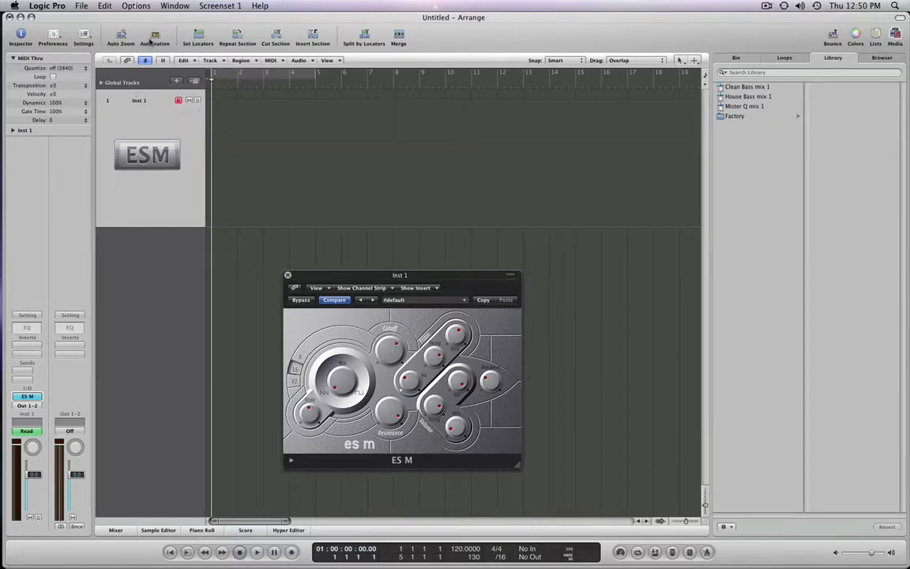
left_click(154, 40)
left_click(154, 39)
left_click(155, 40)
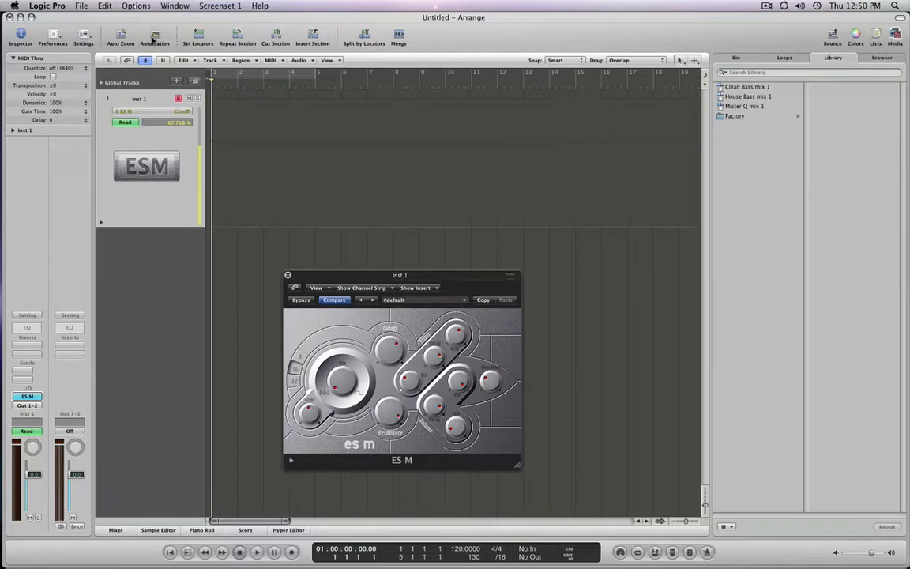
left_click(155, 40)
left_click(155, 39)
left_click(147, 36)
left_click(147, 36)
Look through the Inst 1 track's automatable parameters, including the ES M instrument's own parameter list, keeping Cutoff selected
left_click(162, 115)
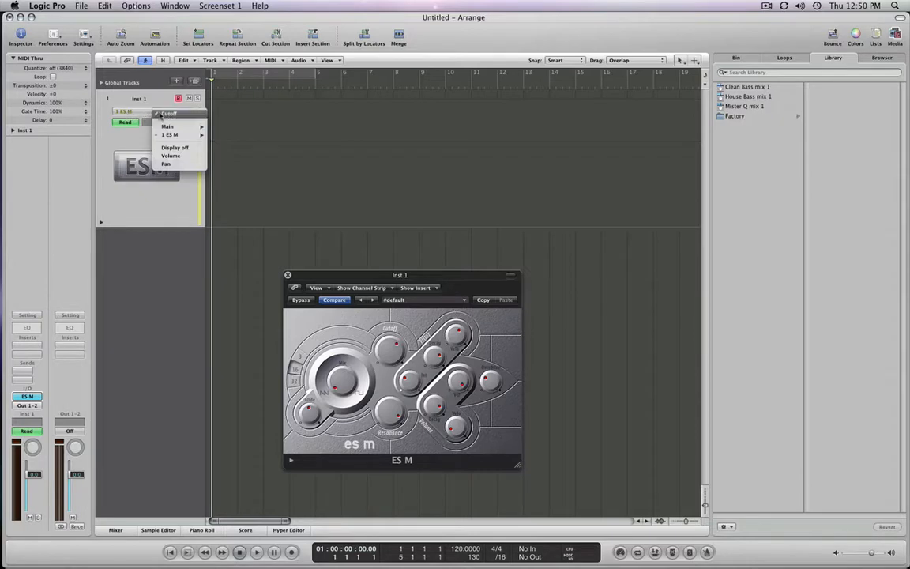
mouse_move(169, 126)
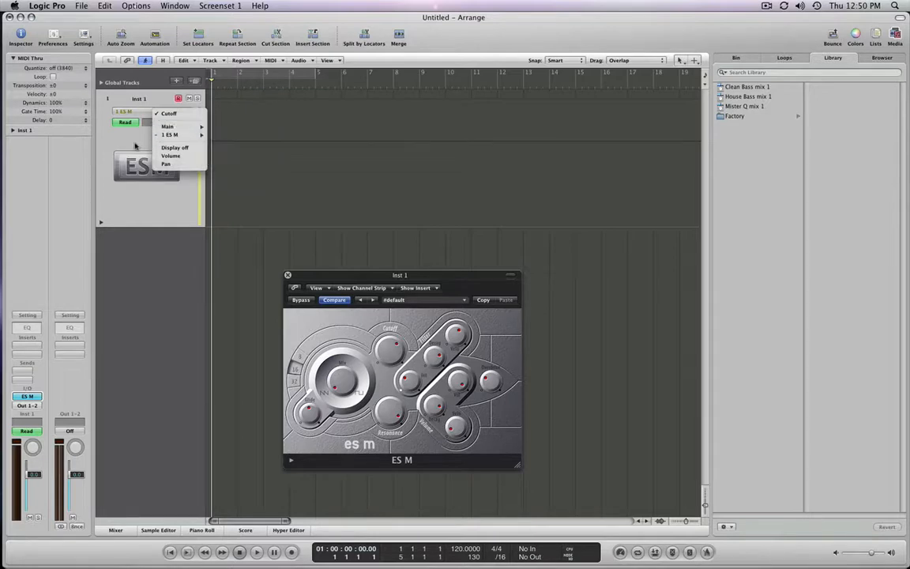
left_click(121, 130)
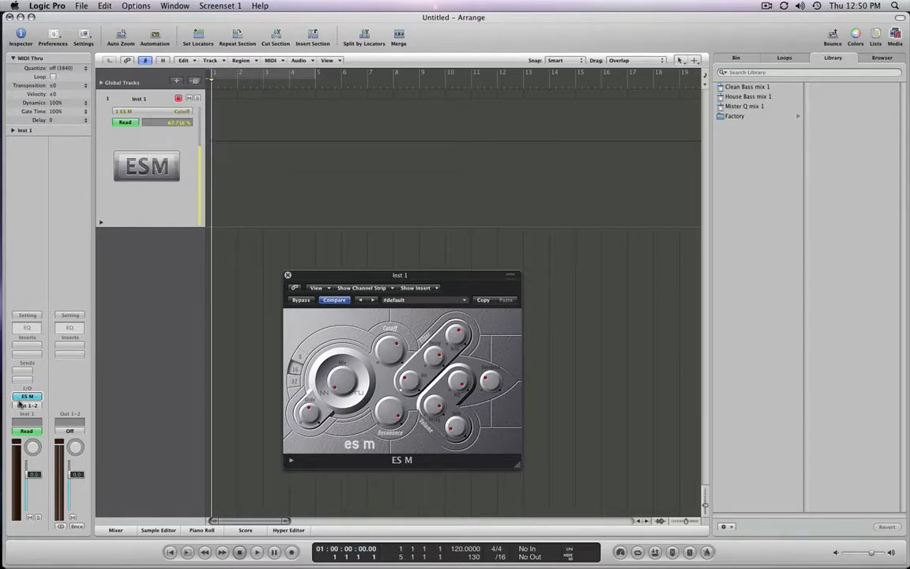
left_click(141, 111)
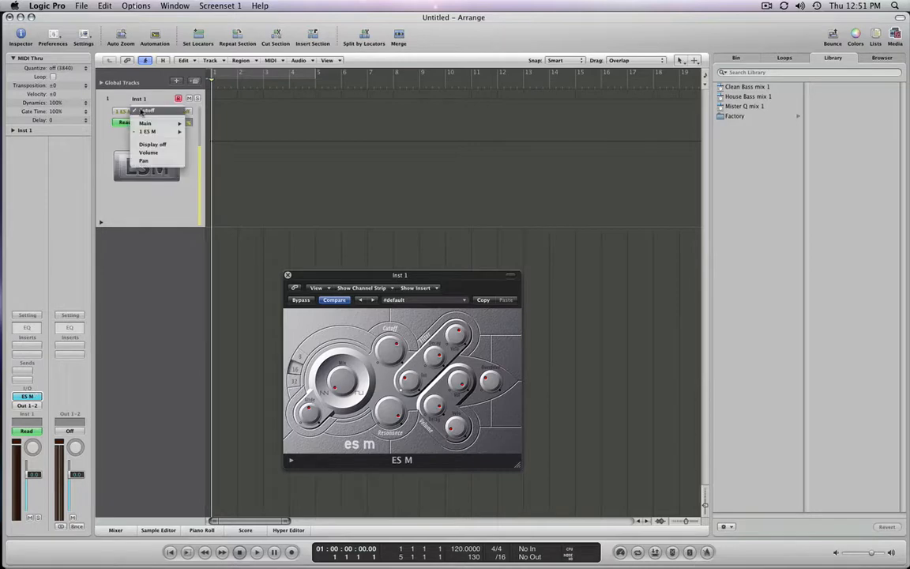
mouse_move(150, 133)
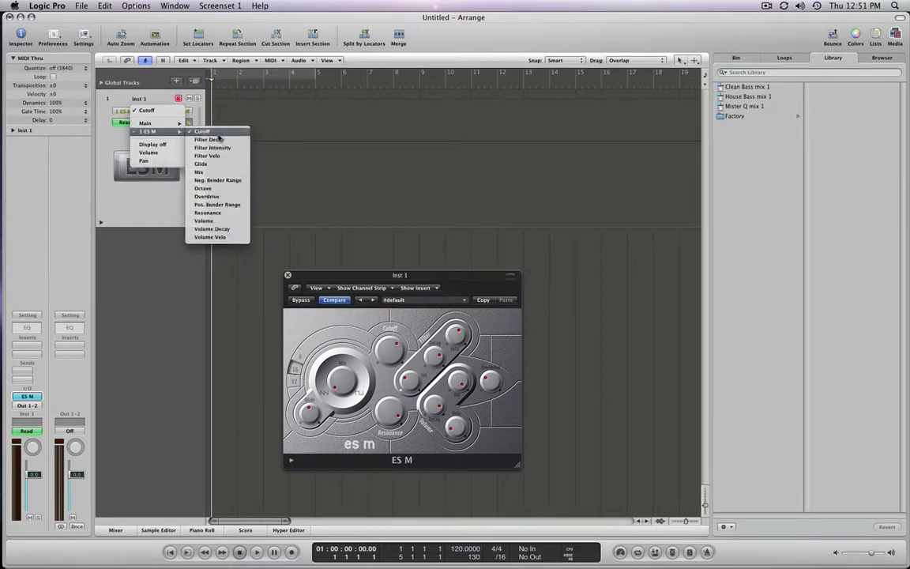
left_click(323, 200)
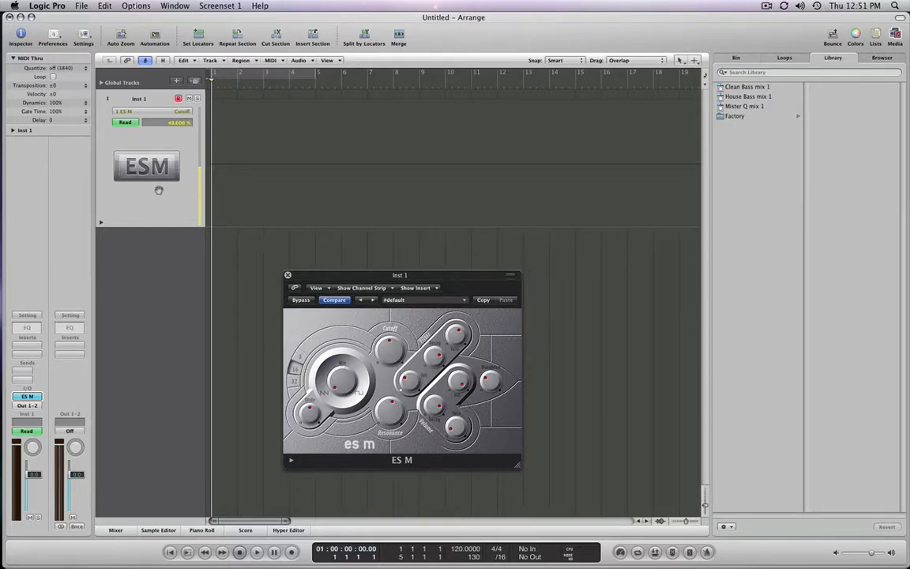
Switch the Inst 1 track's automation mode to Off and to Write, acknowledging the Write mode warning
left_click(125, 124)
left_click(121, 113)
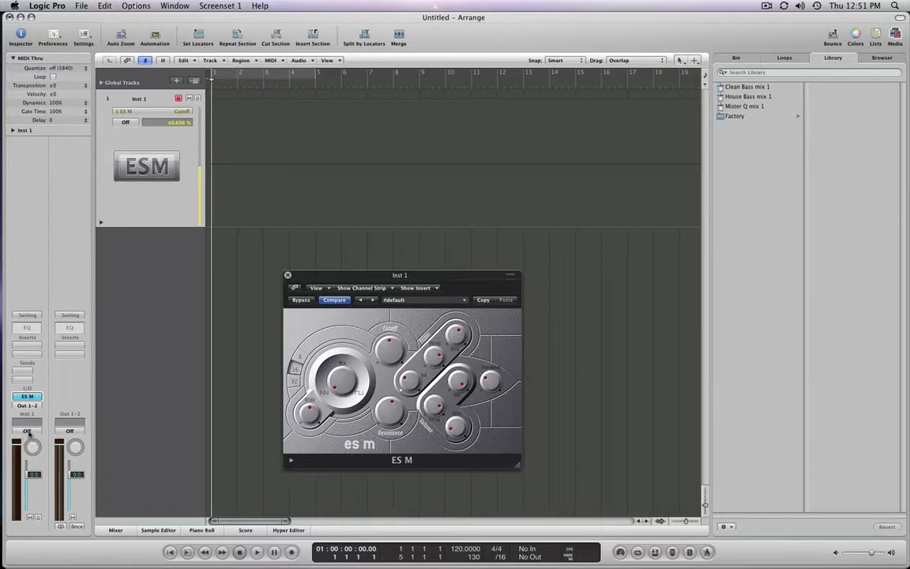
left_click(29, 431)
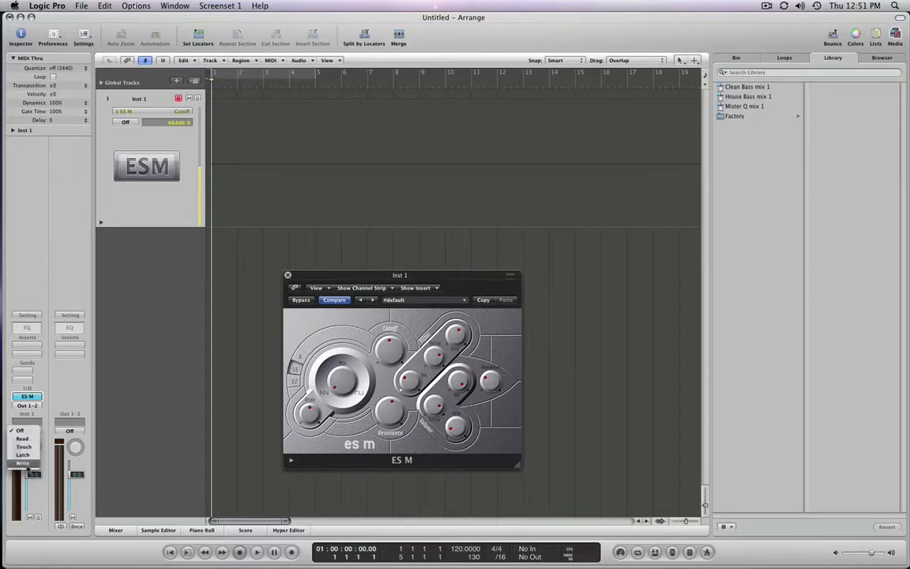
left_click(28, 464)
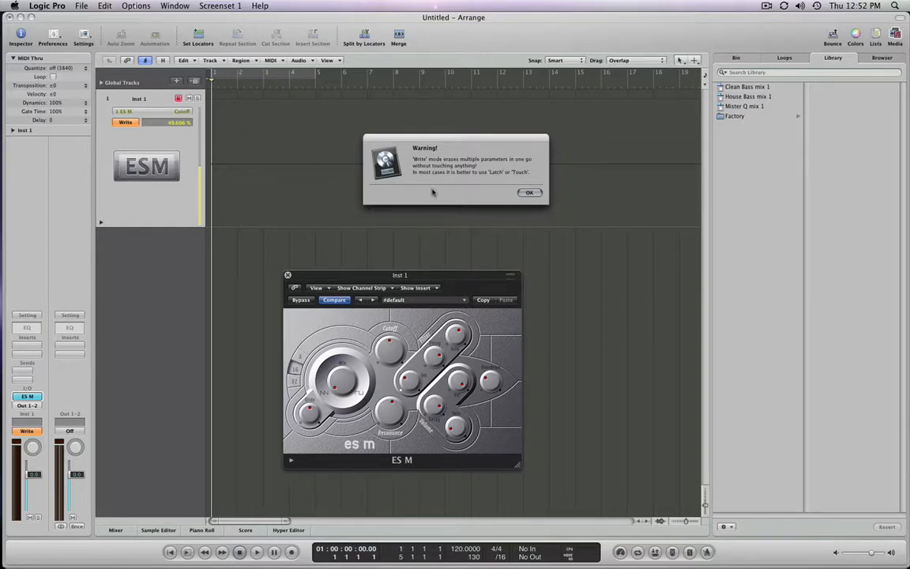
left_click(528, 192)
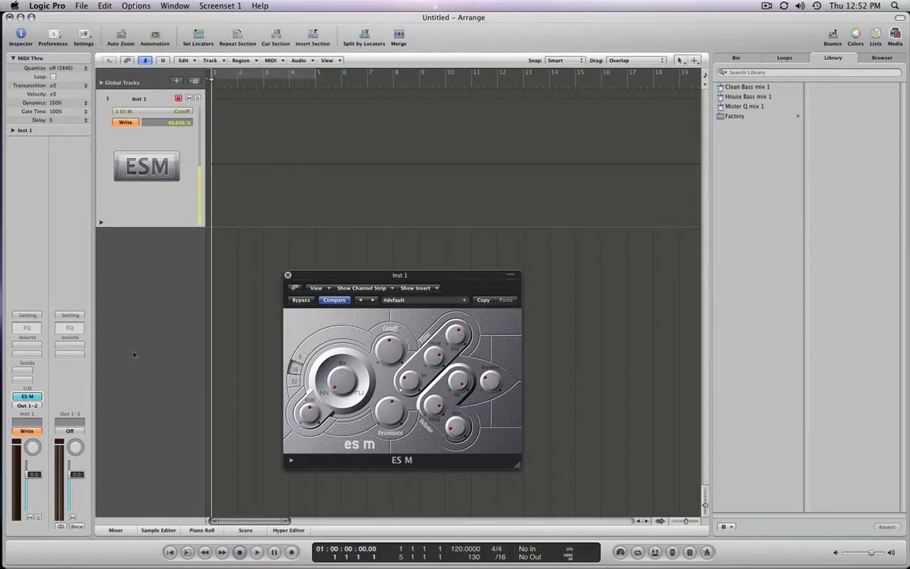
Set the Inst 1 channel's automation mode to Latch
left_click(27, 431)
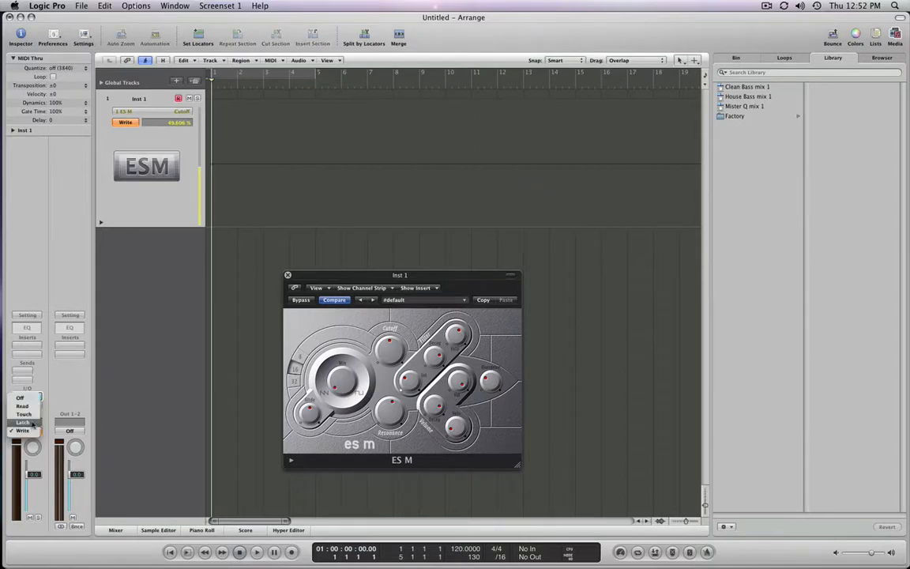
left_click(29, 423)
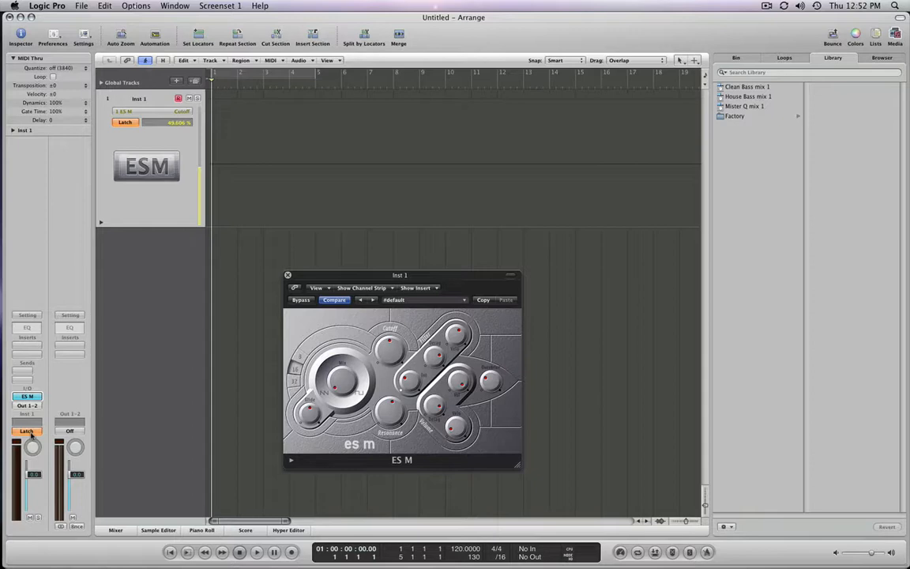
left_click(27, 432)
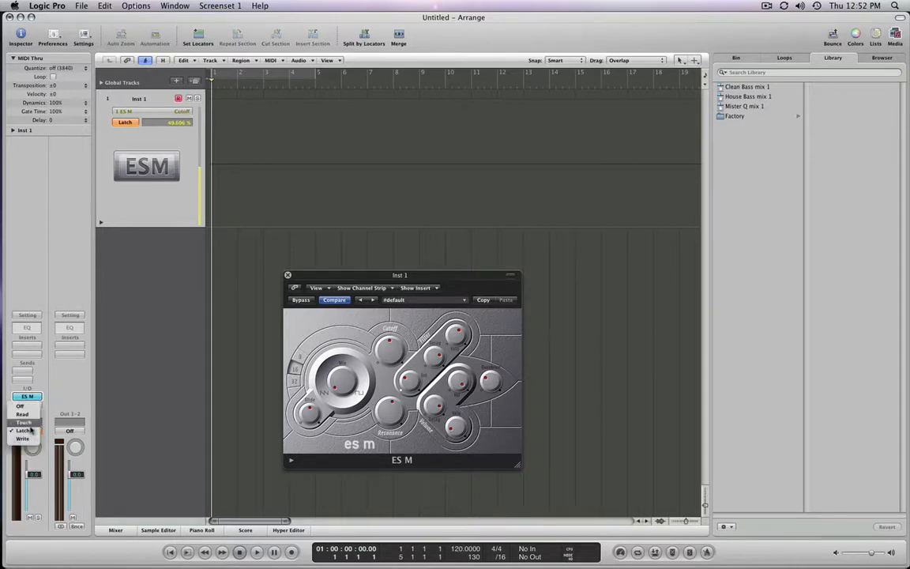
left_click(98, 423)
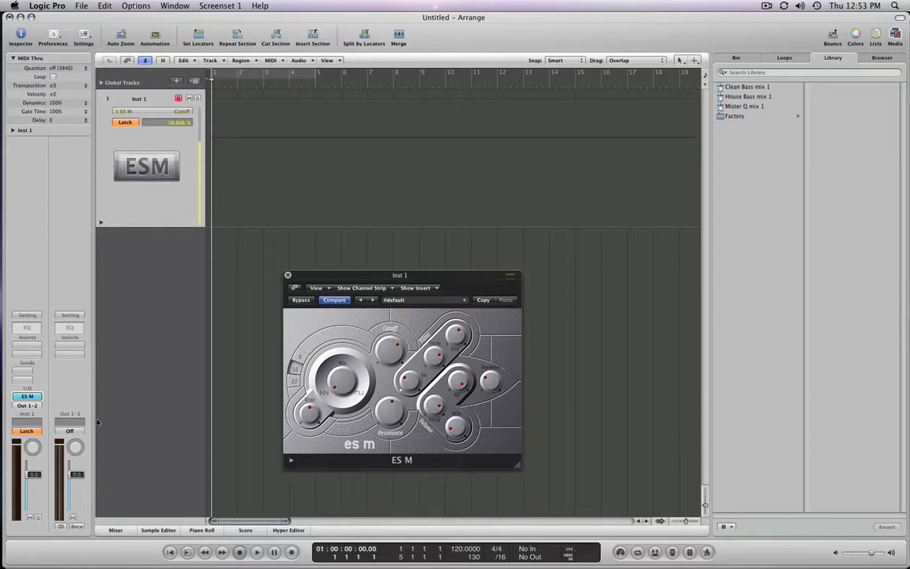
Record ES M Cutoff automation during playback in Latch mode, and replay from the beginning to overwrite parts of the curve
key("space")
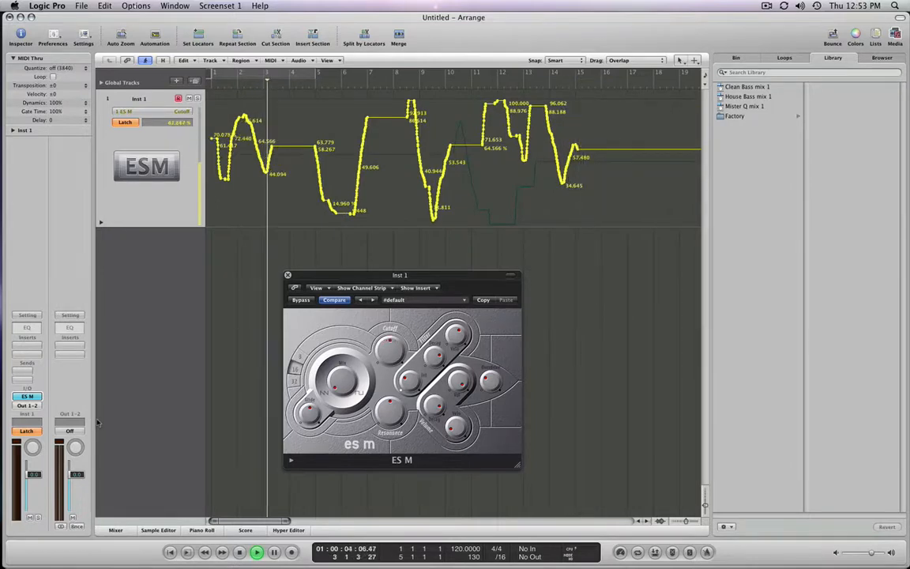
key("Return")
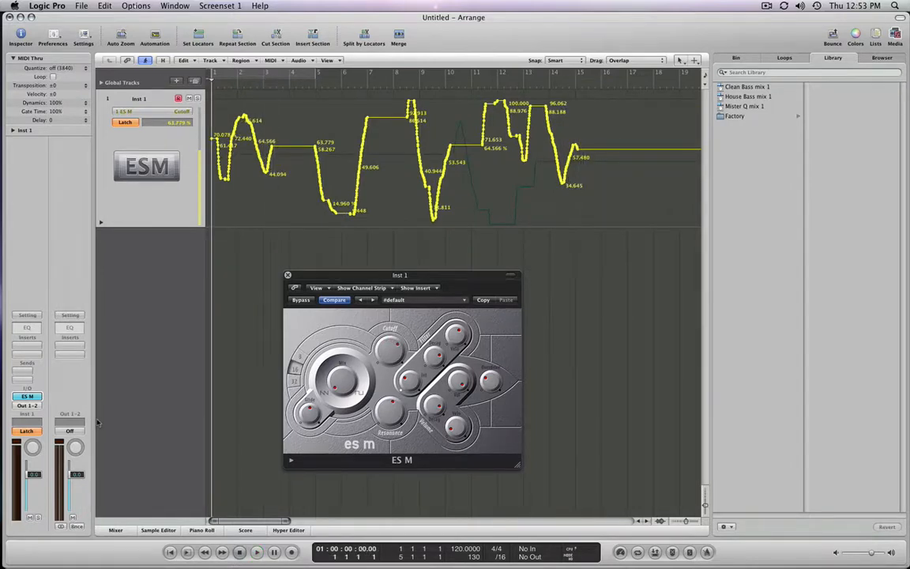
key("space")
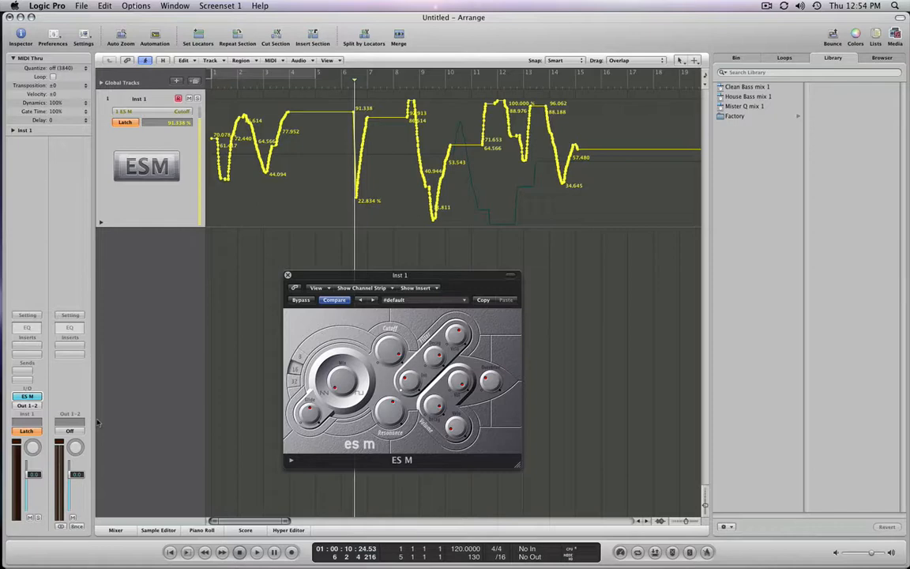
key("space")
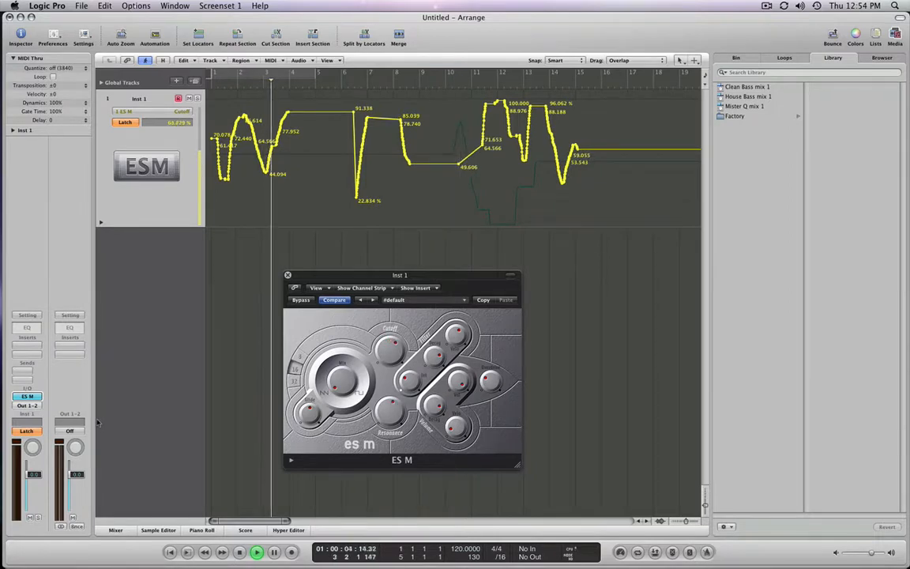
key("space")
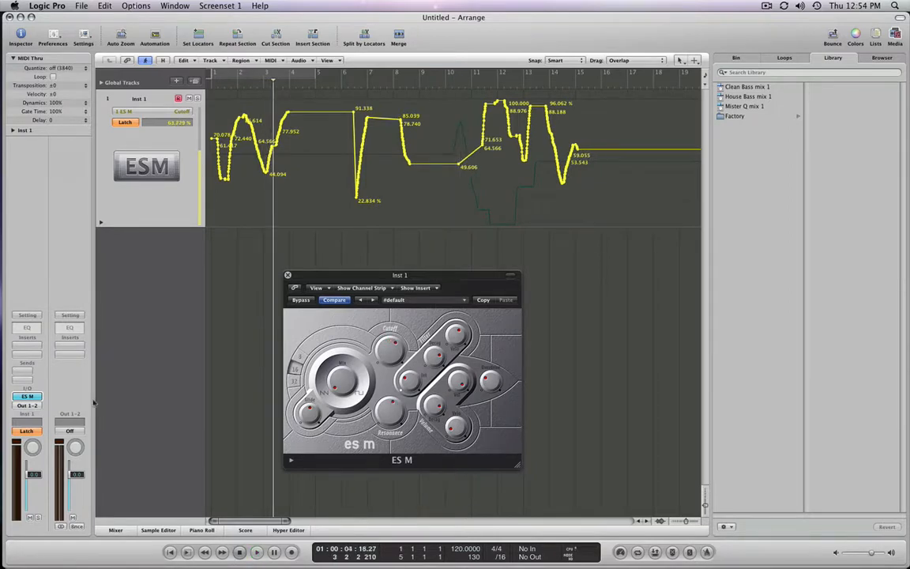
Set the Inst 1 track's automation mode to Touch
left_click(125, 121)
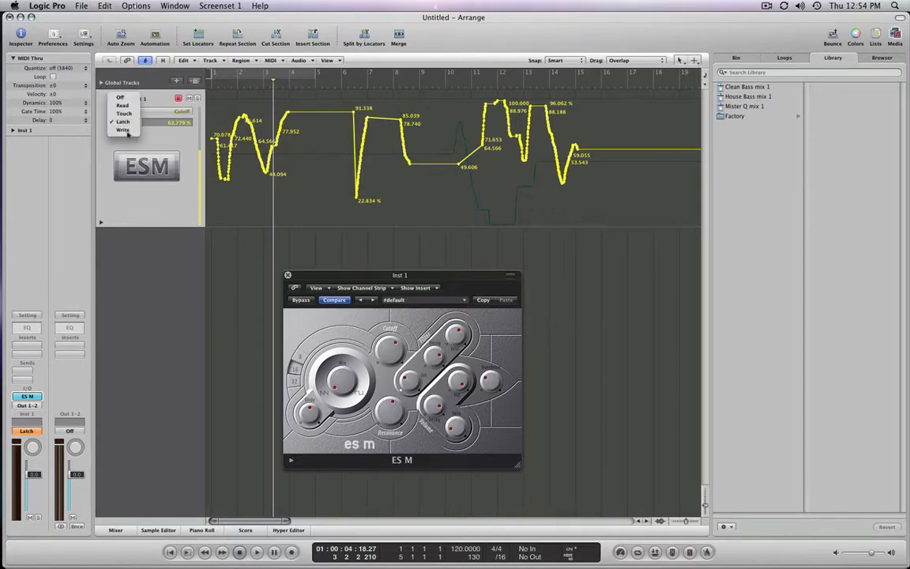
left_click(197, 135)
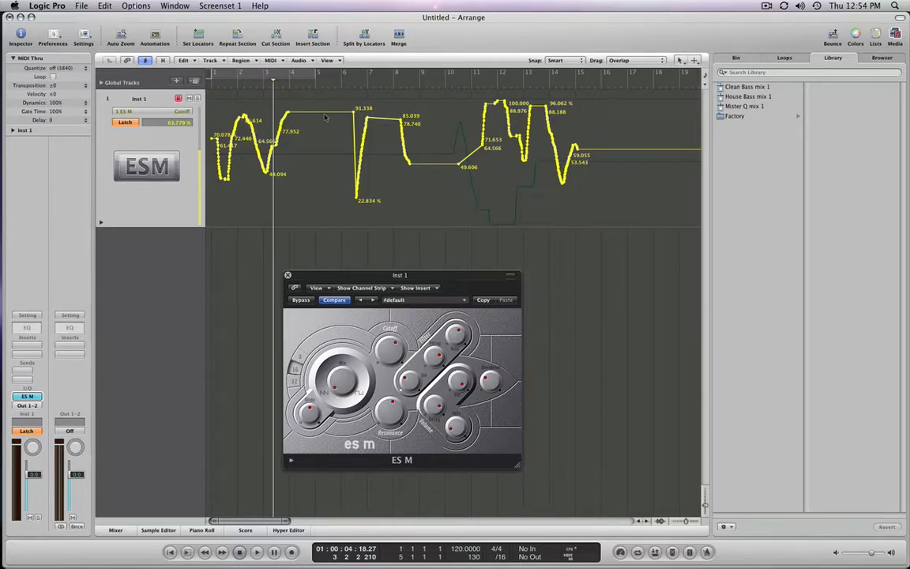
left_click(123, 122)
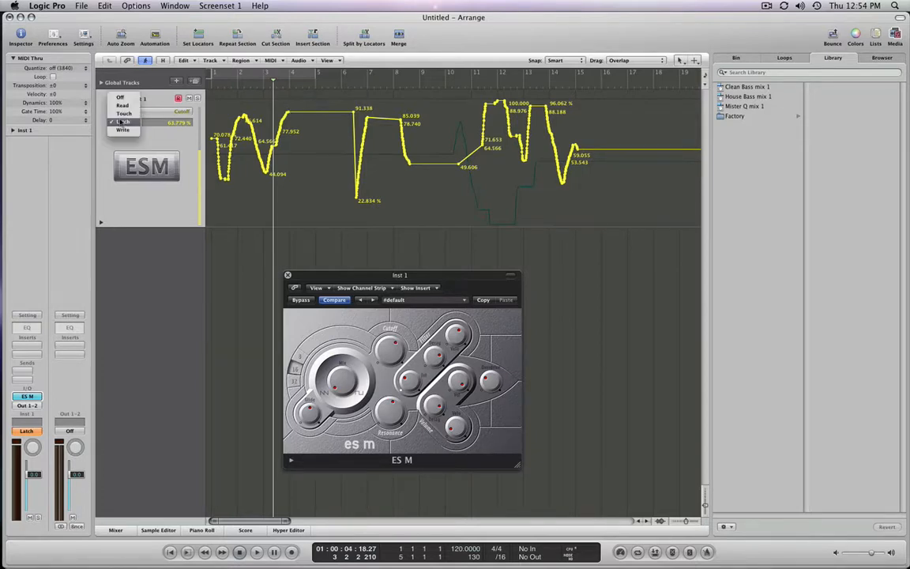
left_click(122, 113)
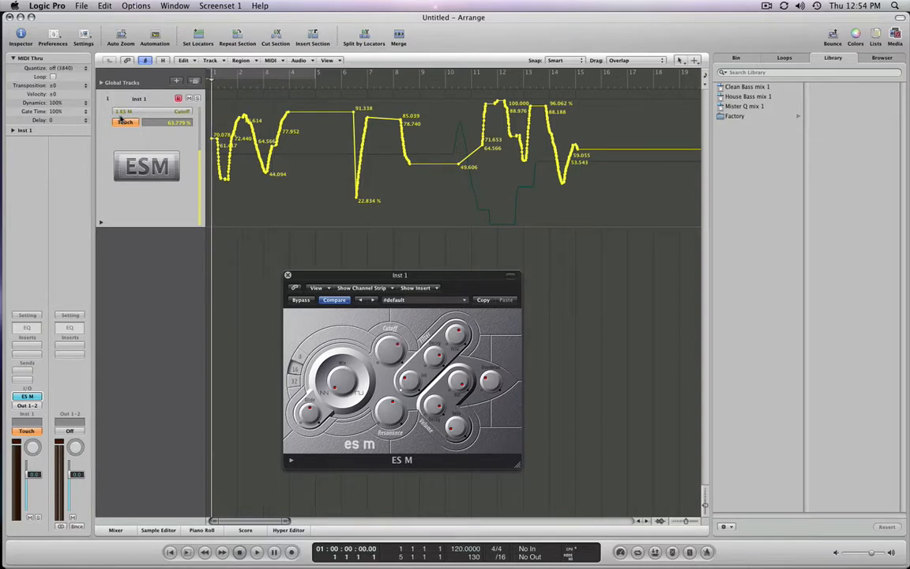
Overwrite parts of the Cutoff automation in playback passes with Touch mode, and set the track's automation mode to Read
key("space")
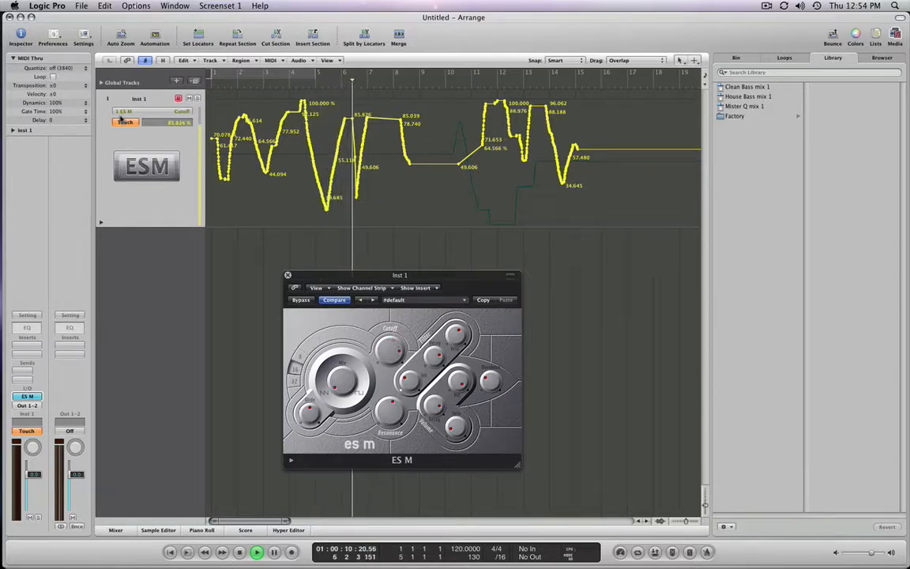
key("space")
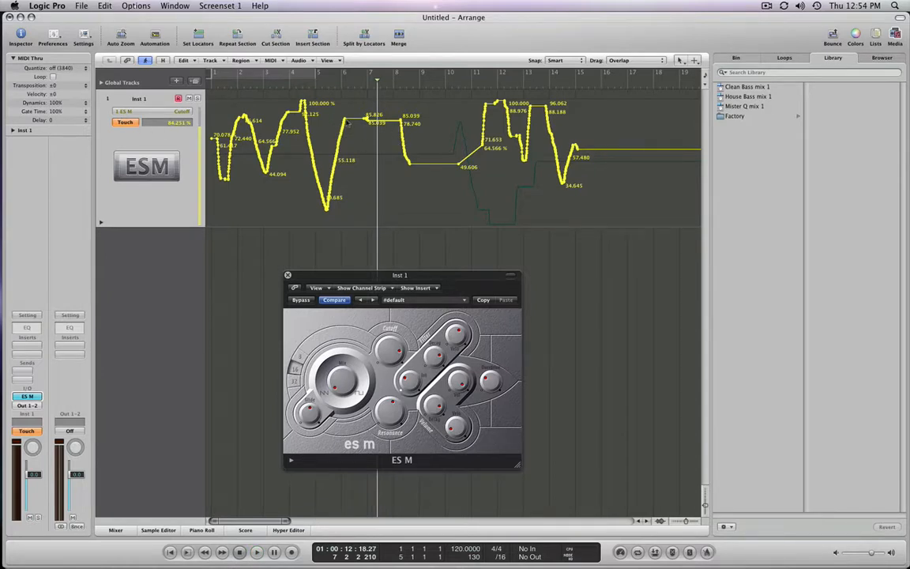
key("space")
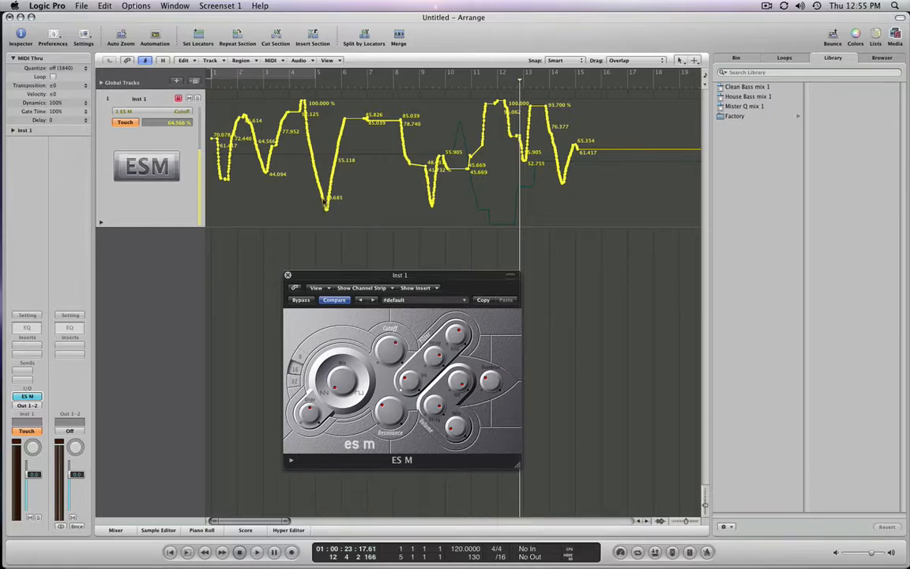
left_click(125, 122)
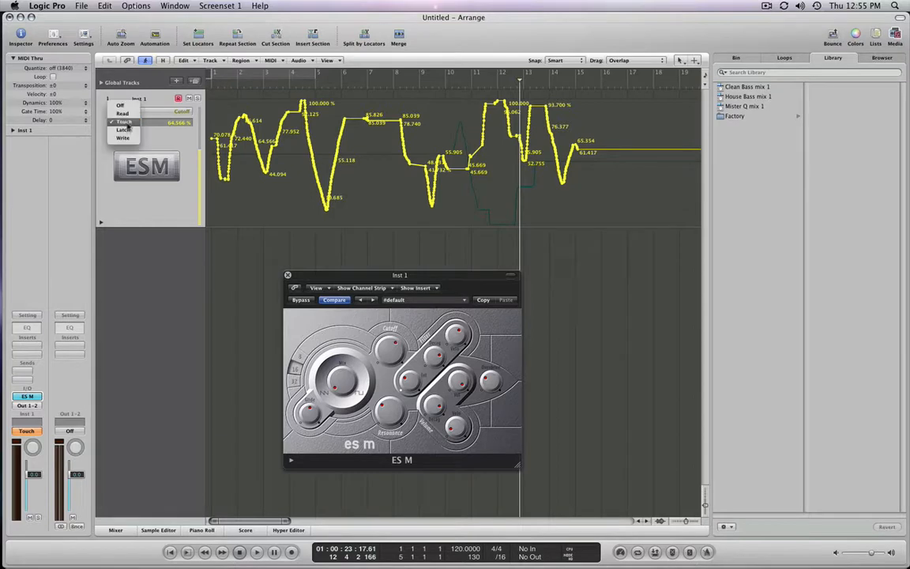
left_click(126, 113)
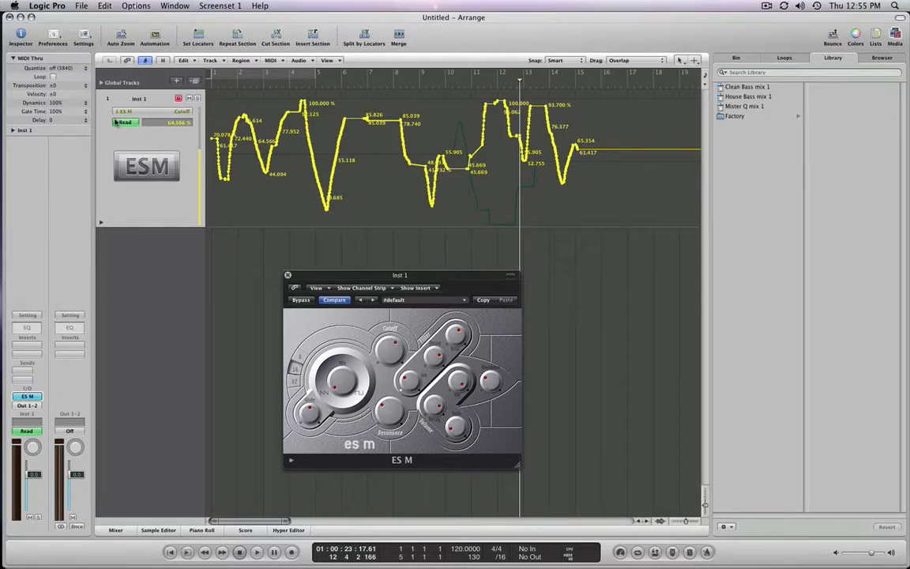
Examine the Track Automation commands for deleting visible or all automation data of the current track
left_click(135, 7)
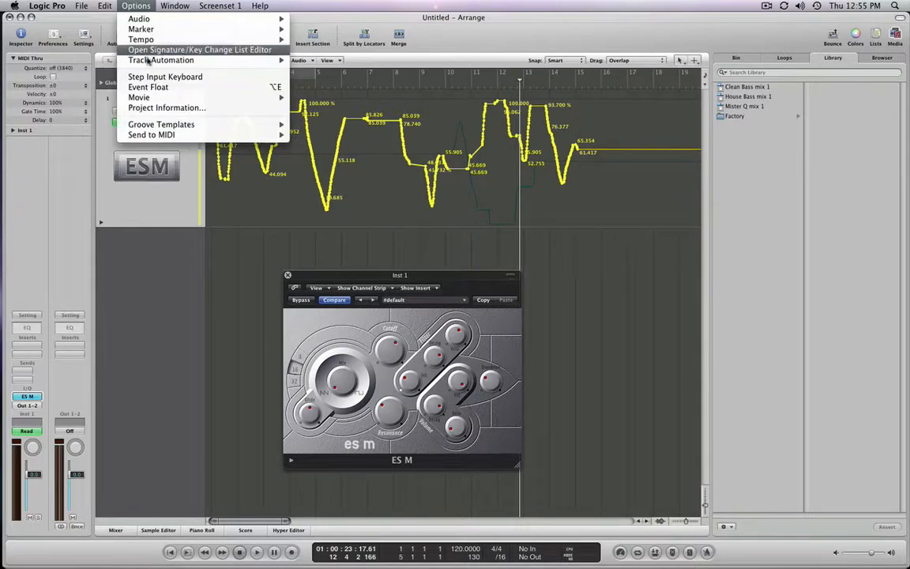
mouse_move(147, 60)
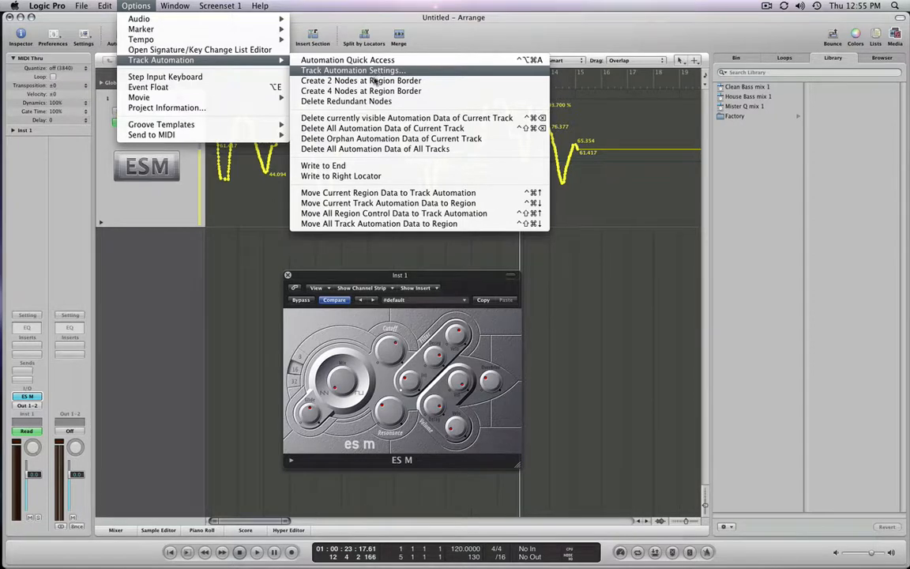
left_click(420, 119)
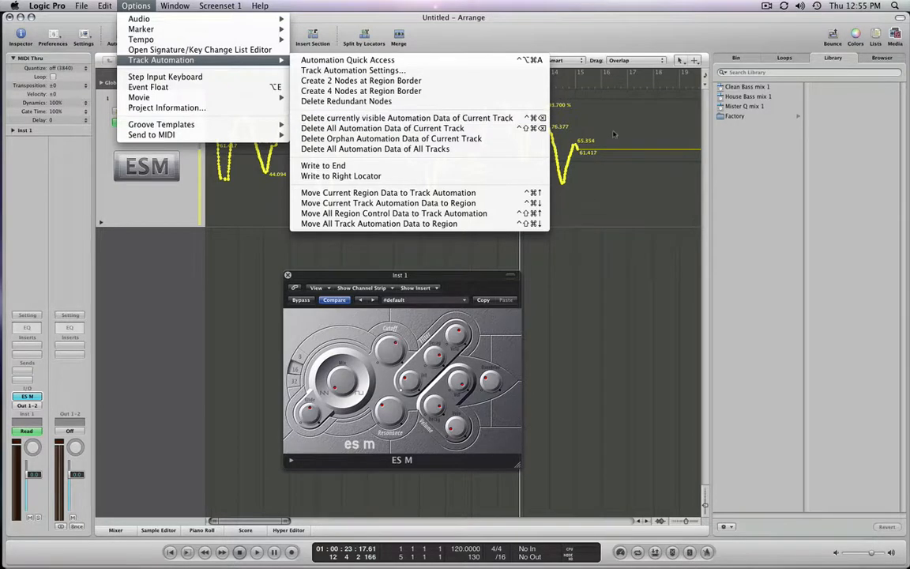
left_click(135, 6)
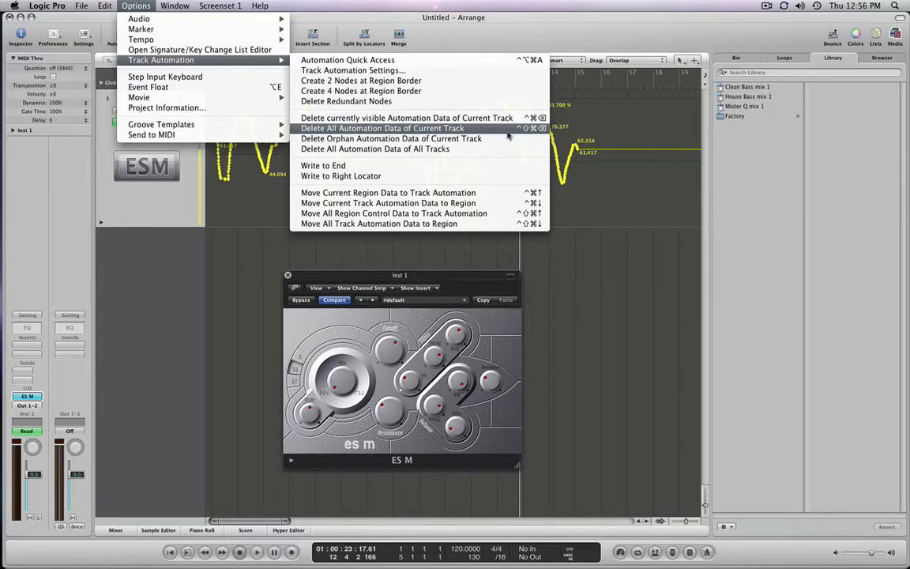
left_click(652, 138)
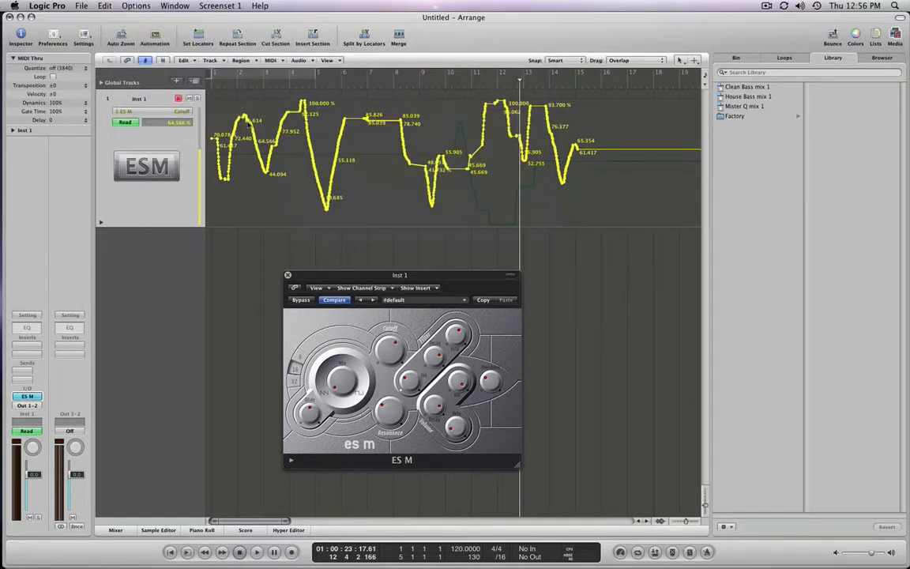
Examine the Track Automation commands for moving region data to track automation
left_click(135, 6)
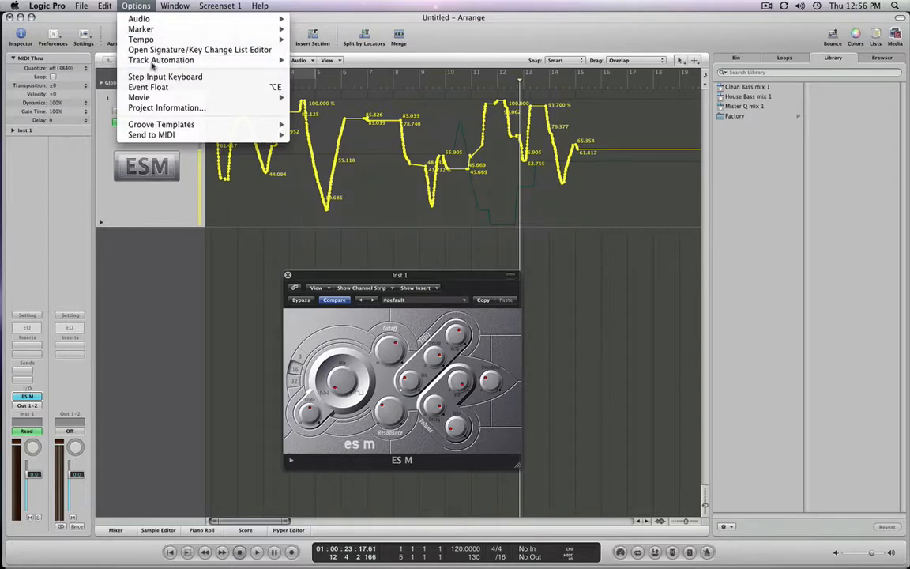
mouse_move(223, 65)
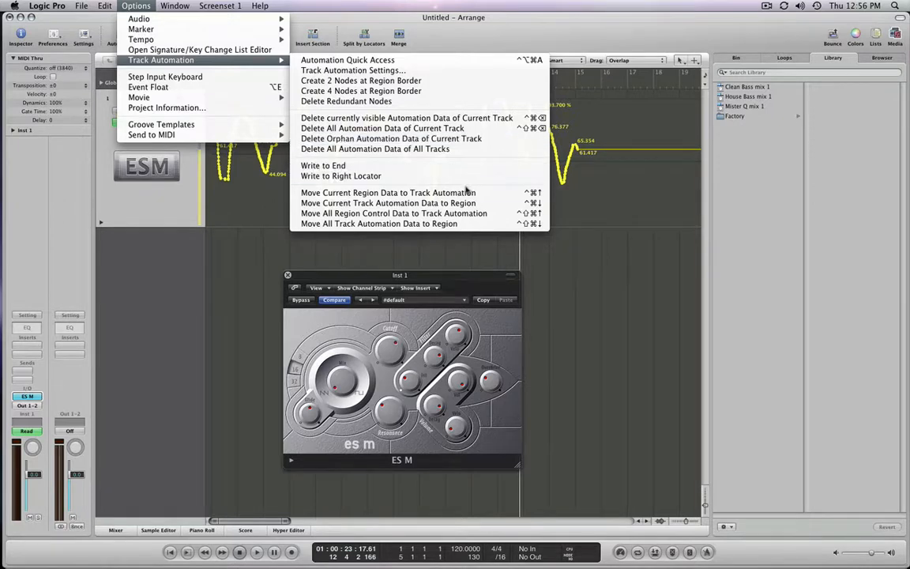
left_click(375, 195)
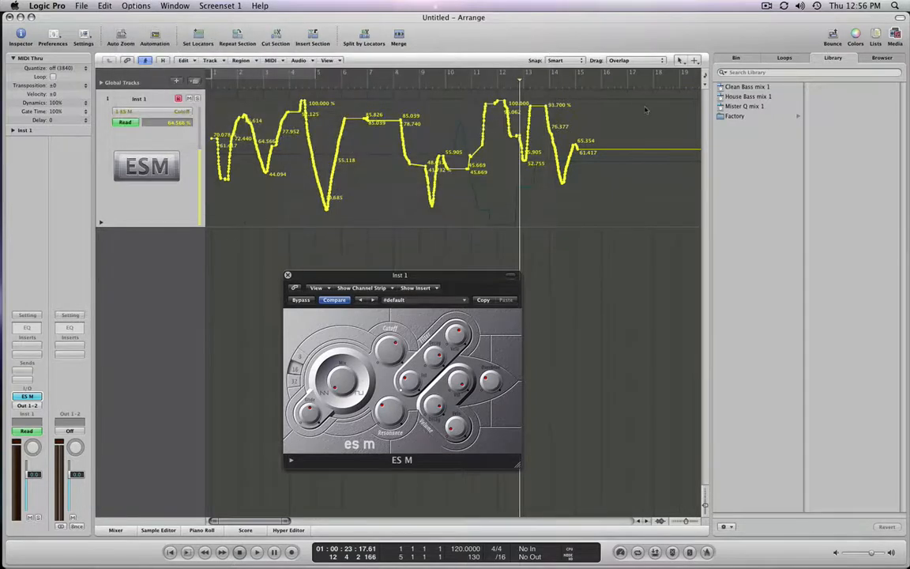
Create ten one-bar regions from bar 1 to bar 11 on the Inst 1 track with the Pencil tool
left_click(679, 60)
left_click(715, 87)
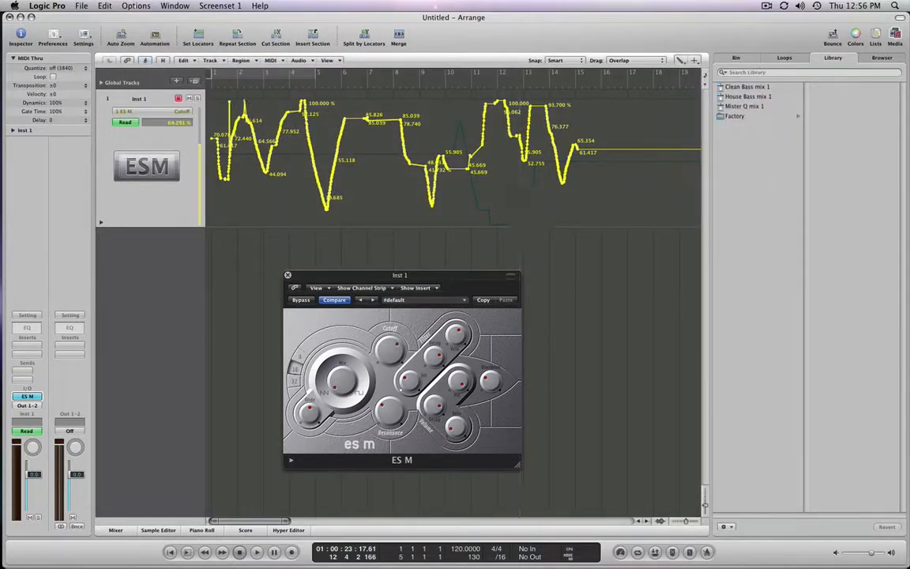
left_click(230, 103)
left_click(246, 98)
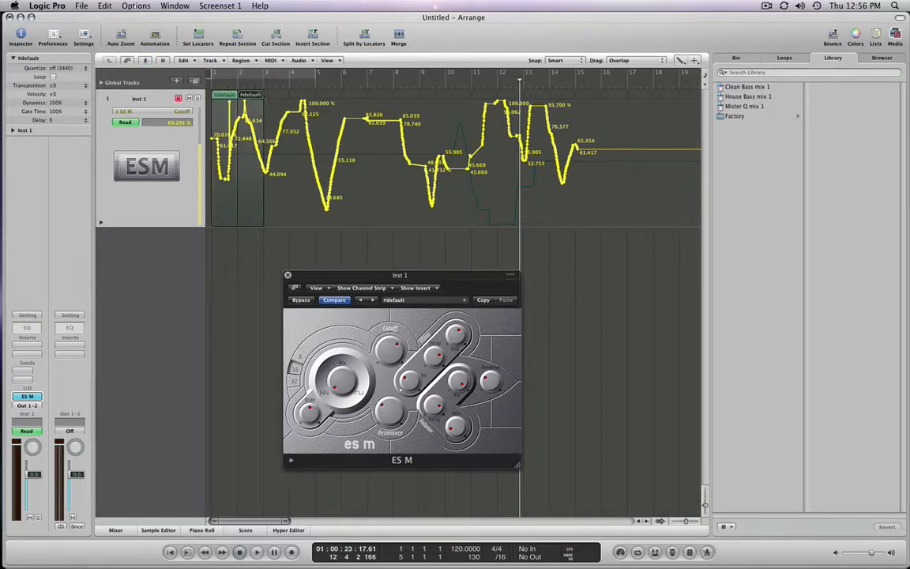
left_click(274, 98)
left_click(300, 98)
left_click(328, 98)
left_click(354, 97)
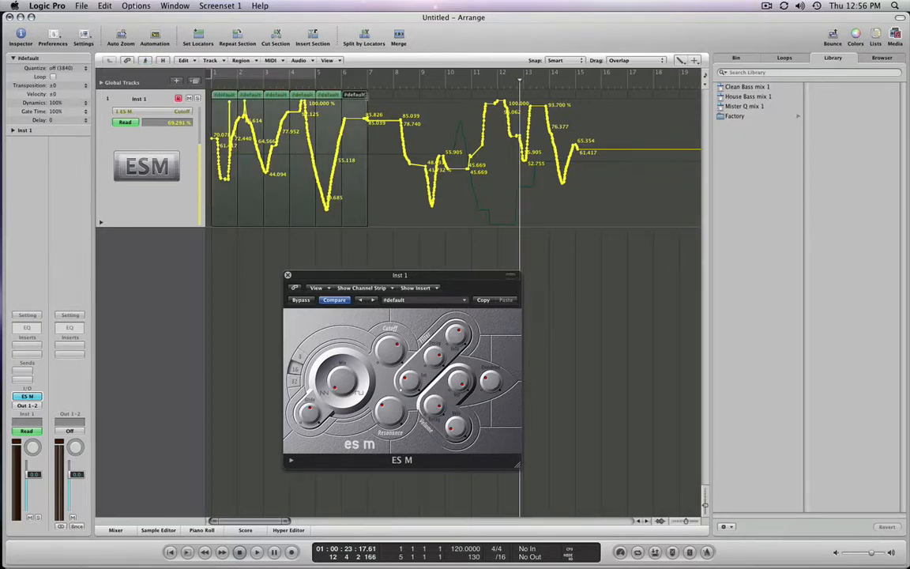
left_click(380, 98)
left_click(406, 98)
left_click(432, 98)
left_click(458, 95)
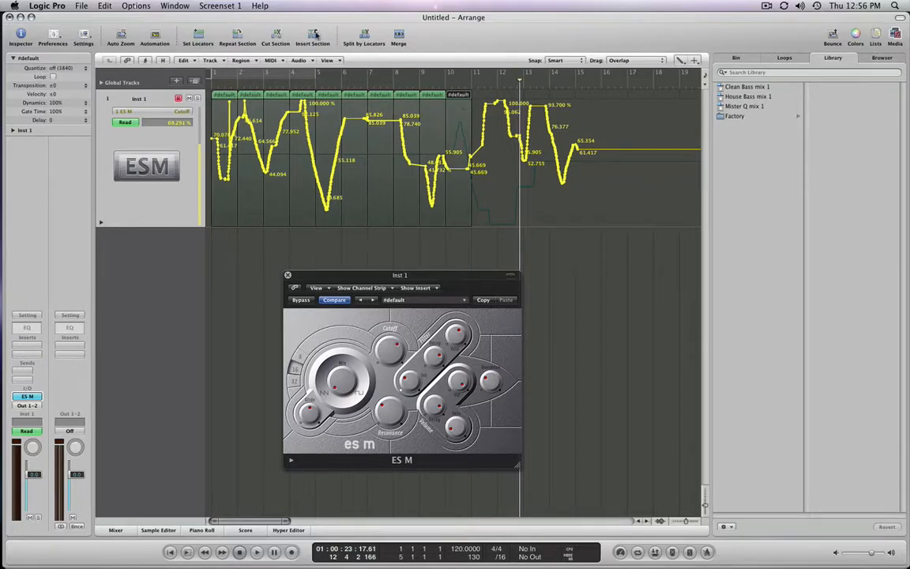
left_click(136, 6)
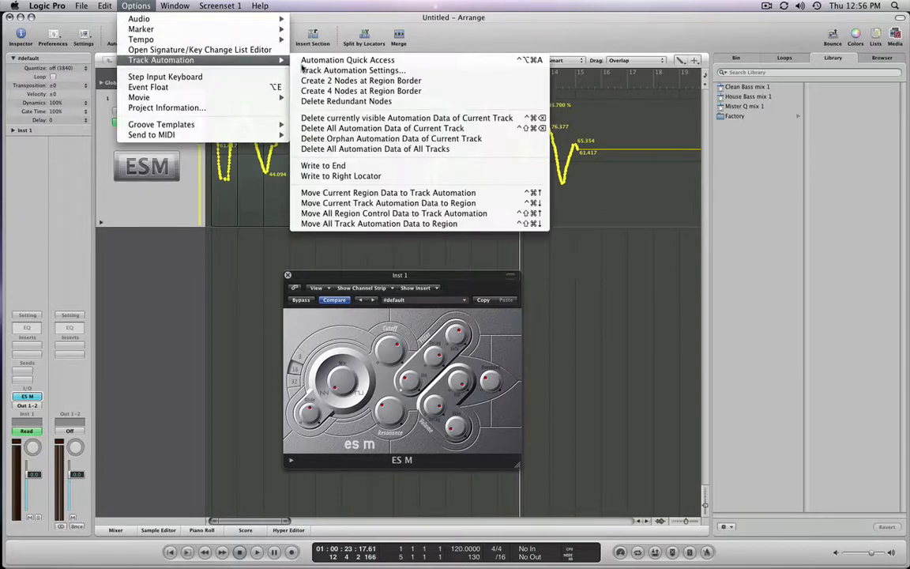
left_click(390, 197)
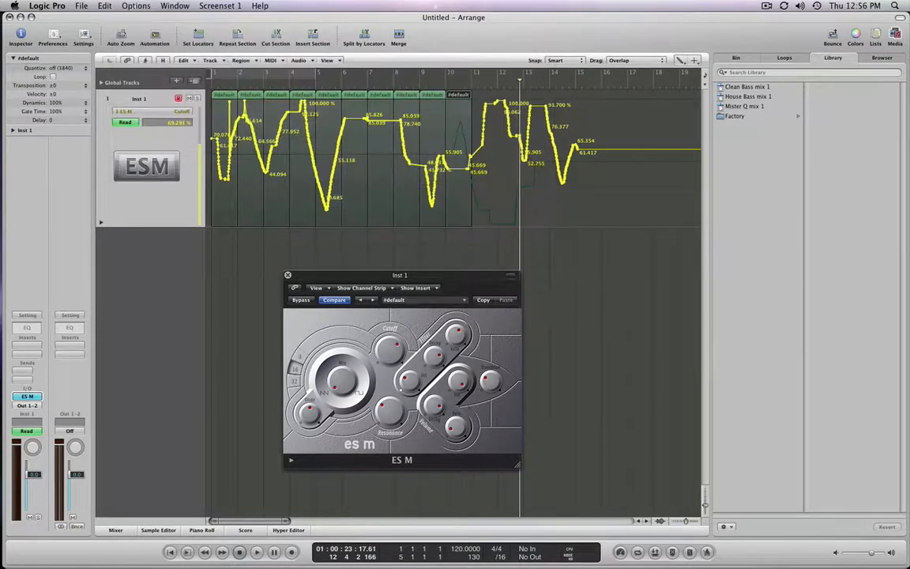
left_click(120, 5)
left_click(120, 5)
key("Escape")
Select all ten regions on the Inst 1 track and merge them into a single region
left_click(484, 98)
left_click_drag(481, 100, 203, 90)
left_click(399, 35)
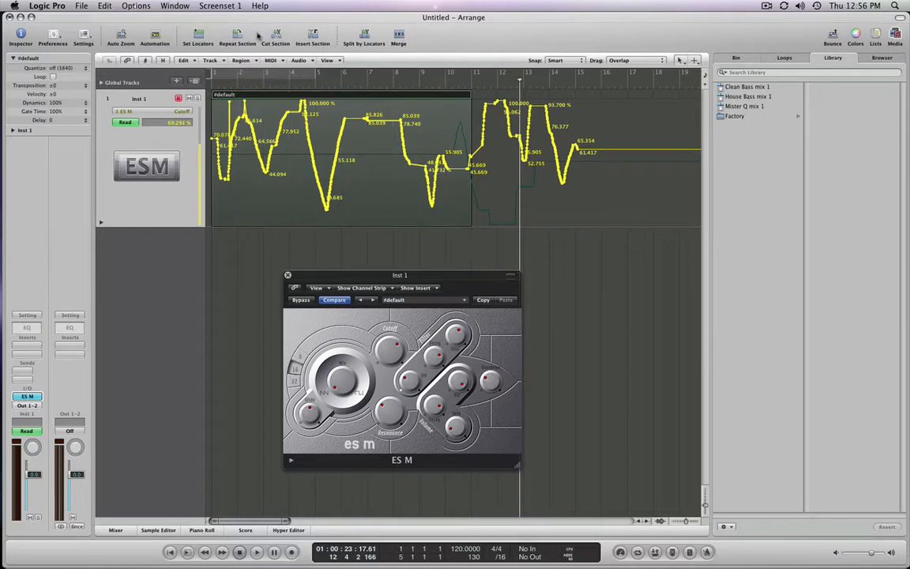
Move the current track automation data into the merged region, and shift the region to start at about bar 7
left_click(131, 6)
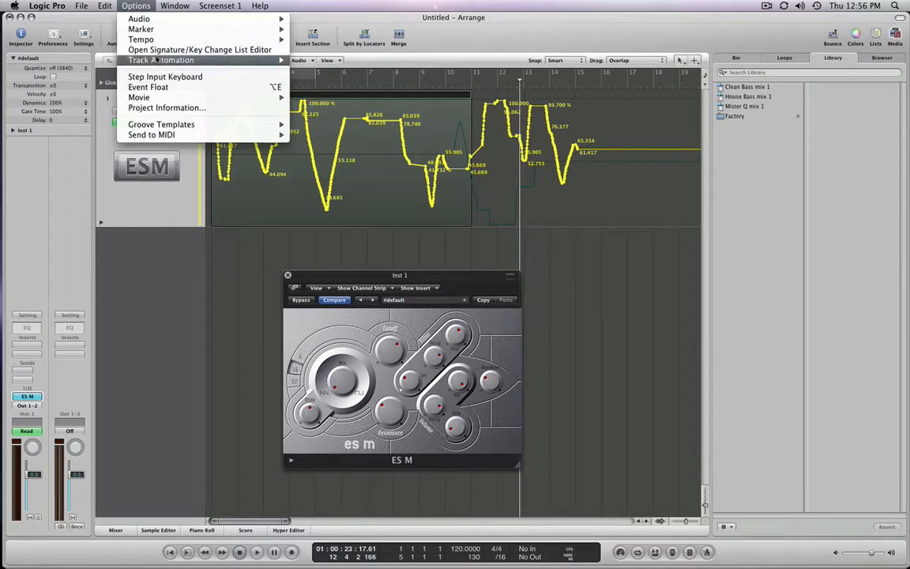
mouse_move(157, 60)
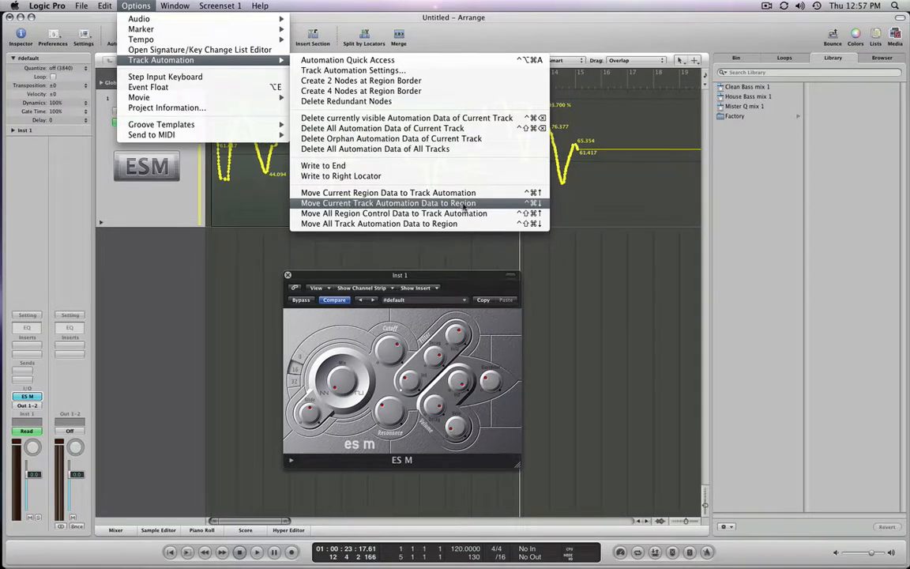
left_click(465, 204)
mouse_move(268, 98)
left_mouse_down()
mouse_move(423, 116)
mouse_move(437, 108)
mouse_move(271, 102)
left_mouse_up()
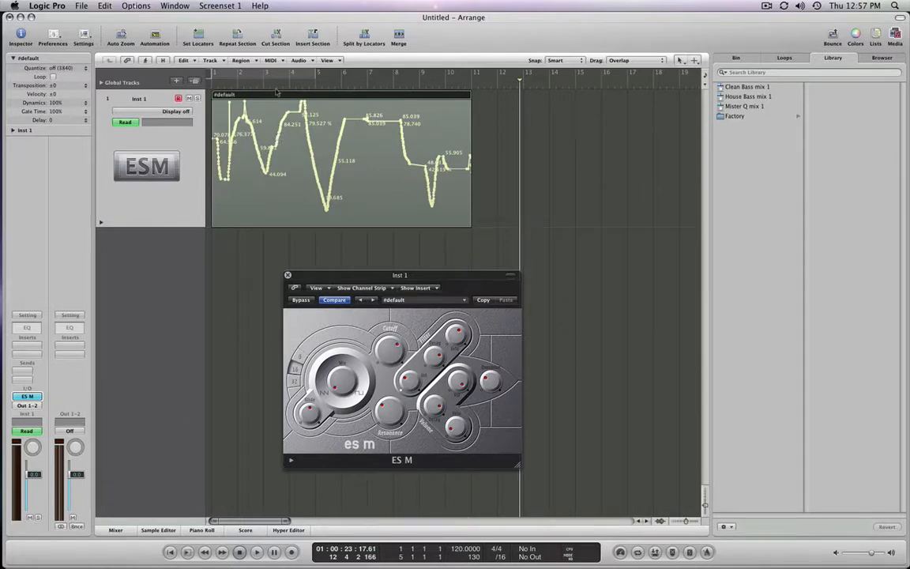
Undo the region shift and the transfer of track automation data into the region
key("super+z")
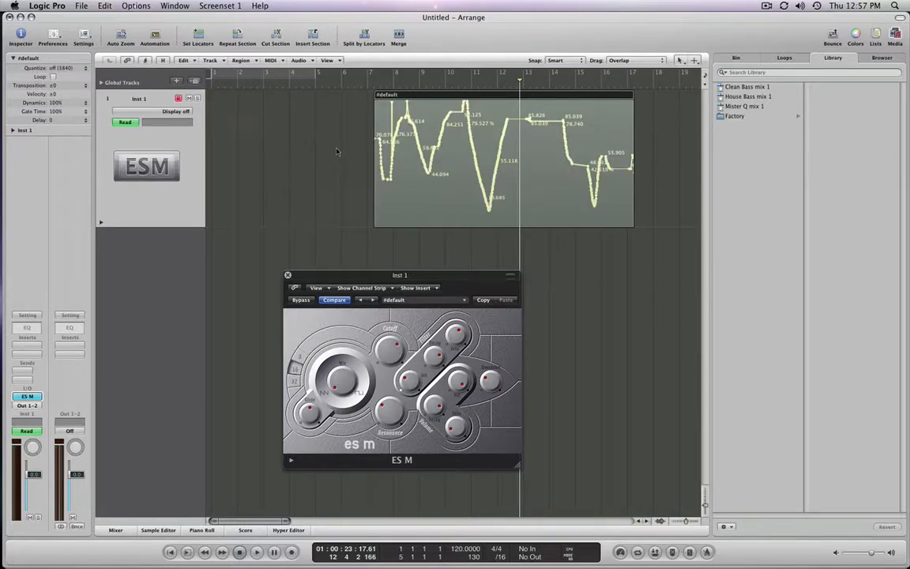
key("super+shift+z")
key("super+z")
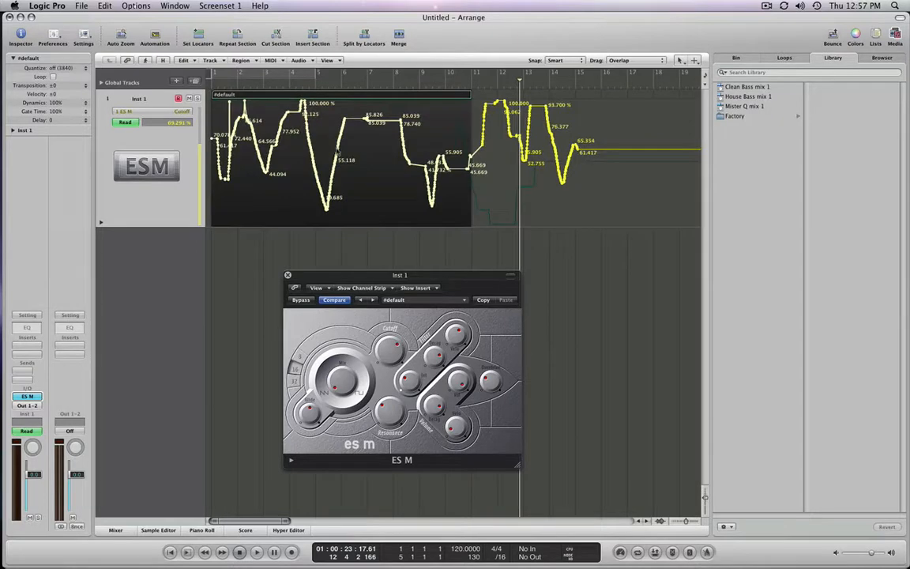
Examine the Track Automation commands for moving all region control data and all track automation data
left_click(136, 5)
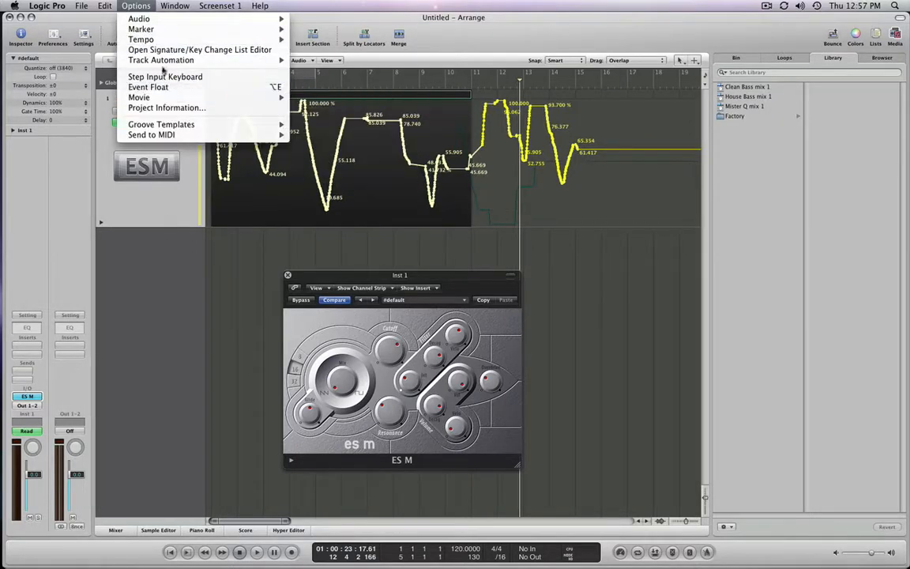
mouse_move(245, 63)
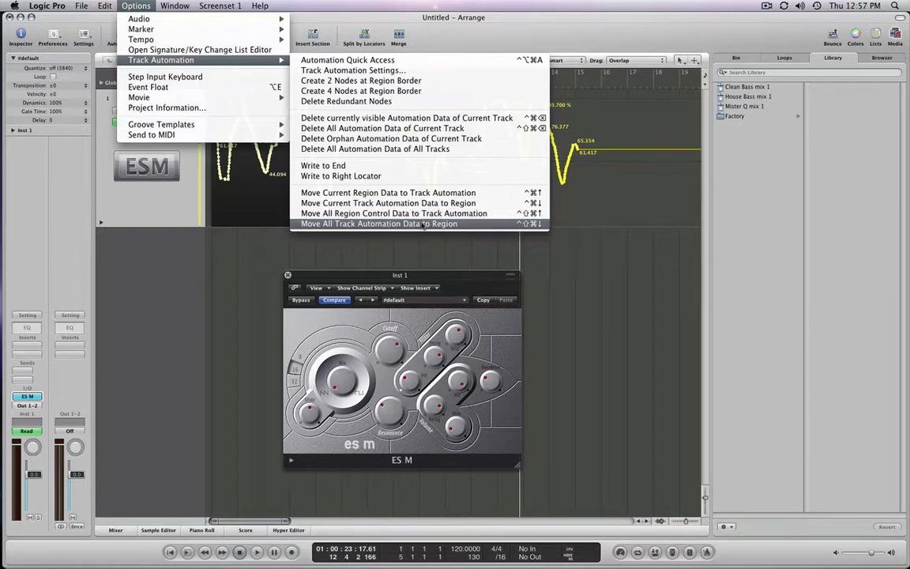
left_click(459, 248)
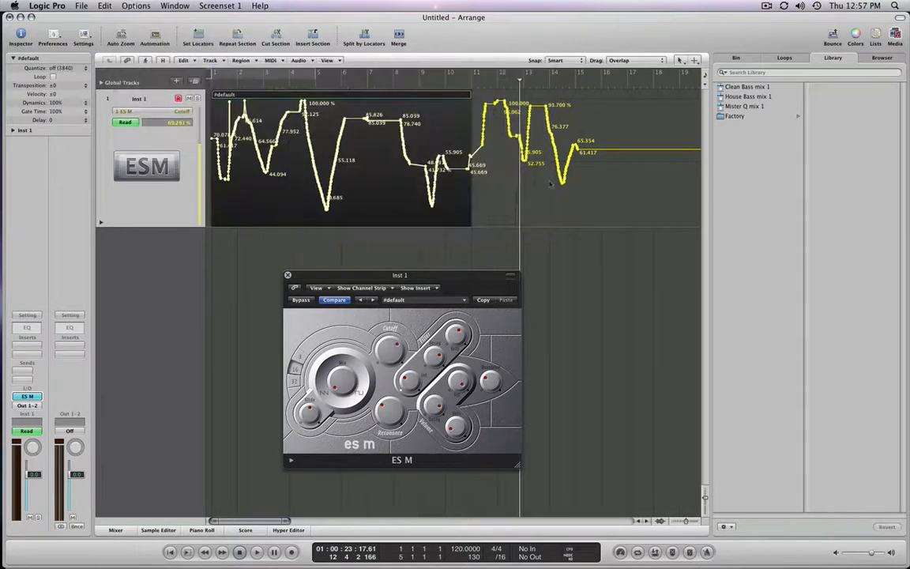
Select the Cutoff automation across the region with the Automation Select tool, shift it slightly later in time and lower its values
left_click(681, 61)
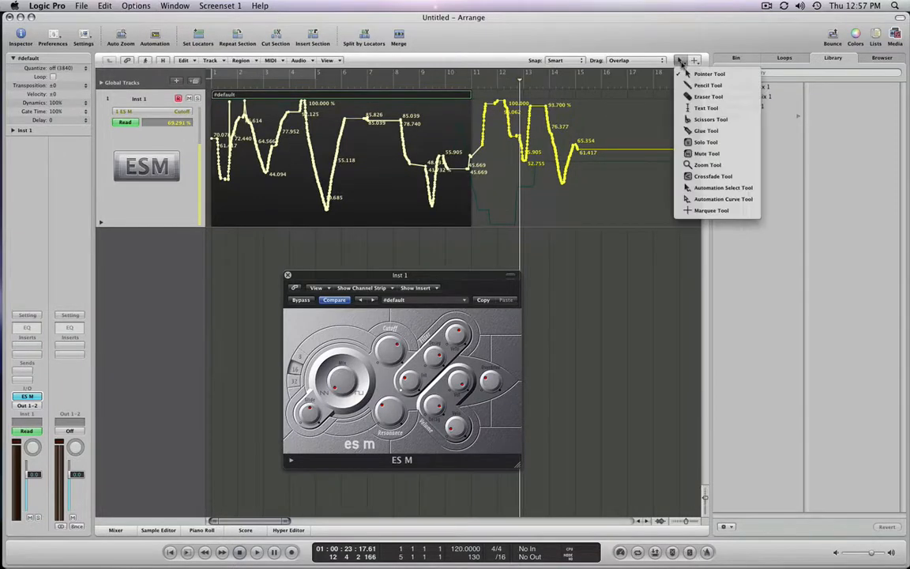
left_click(716, 199)
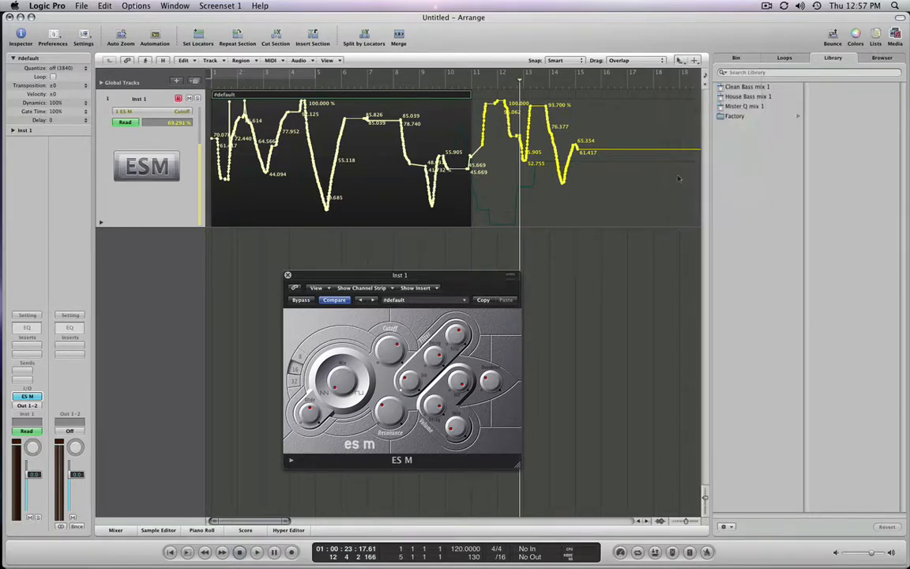
left_click(458, 118)
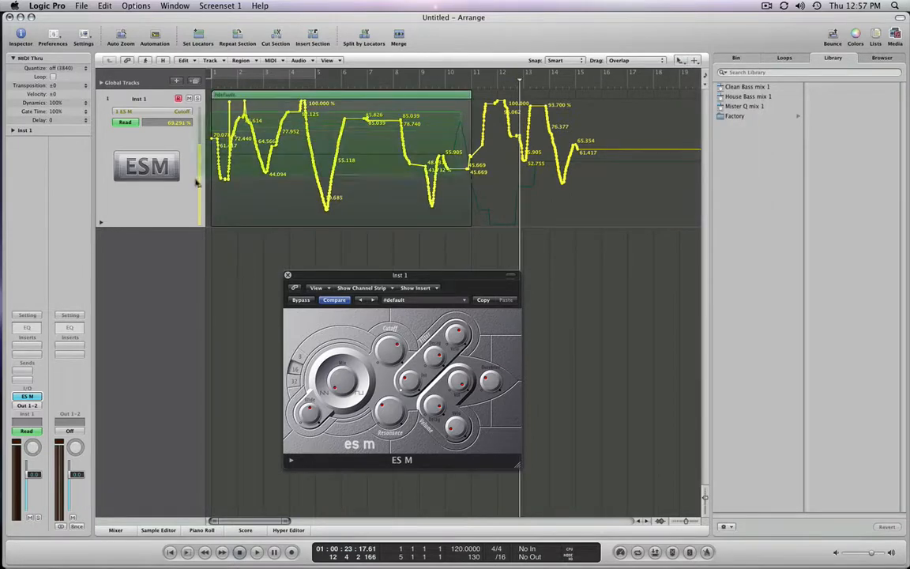
mouse_move(279, 140)
left_mouse_down()
mouse_move(353, 141)
mouse_move(269, 141)
mouse_move(290, 144)
left_mouse_up()
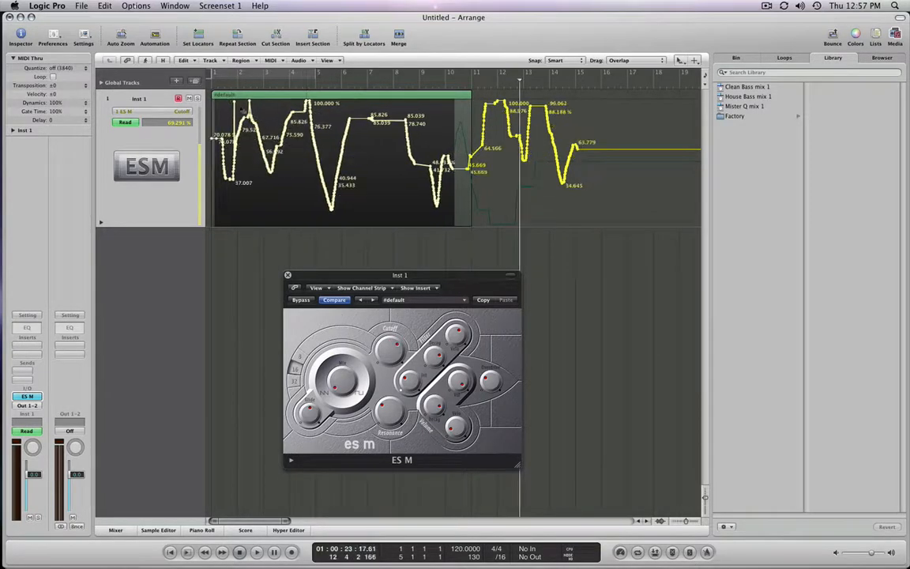
mouse_move(236, 116)
left_mouse_down()
mouse_move(236, 166)
mouse_move(236, 123)
left_mouse_up()
Reshape the Cutoff automation with the Pointer tool into a straight ramp from 100 % after bar 6 to 0 % before bar 10
left_click(680, 61)
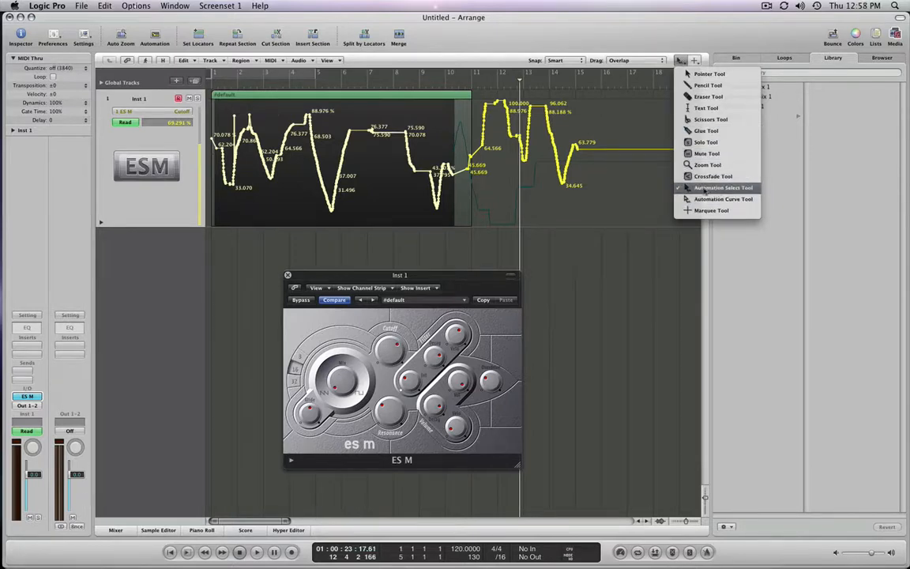
left_click(652, 187)
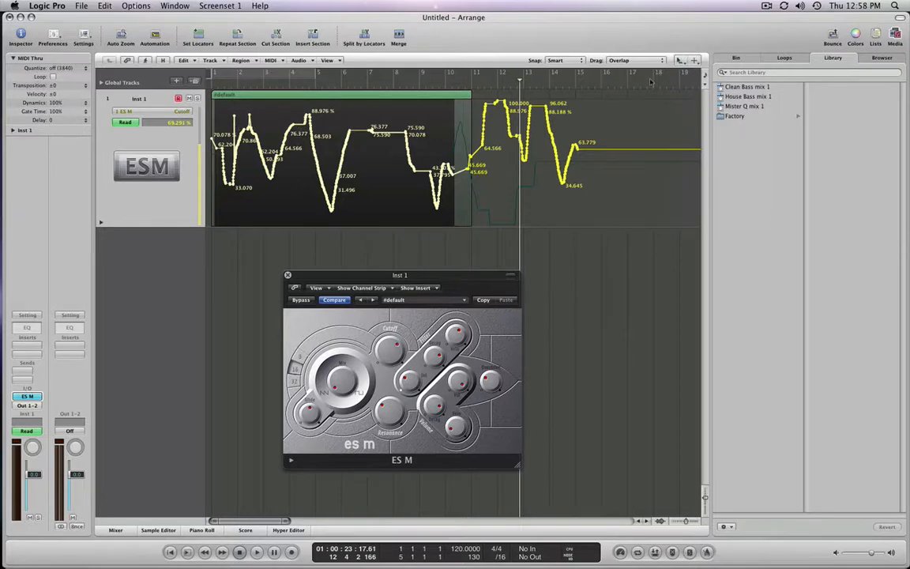
left_click(680, 61)
left_click(692, 74)
left_click(351, 133)
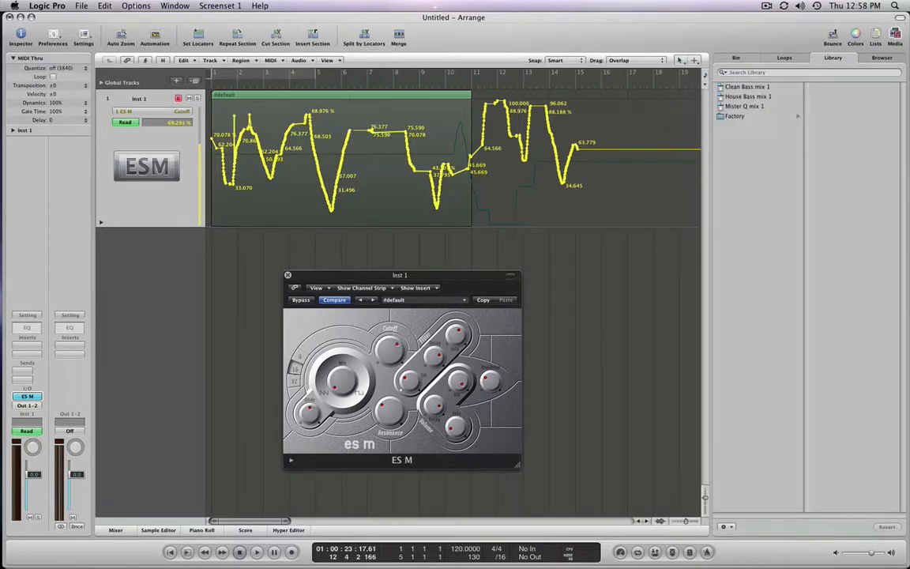
left_click_drag(349, 130, 433, 252)
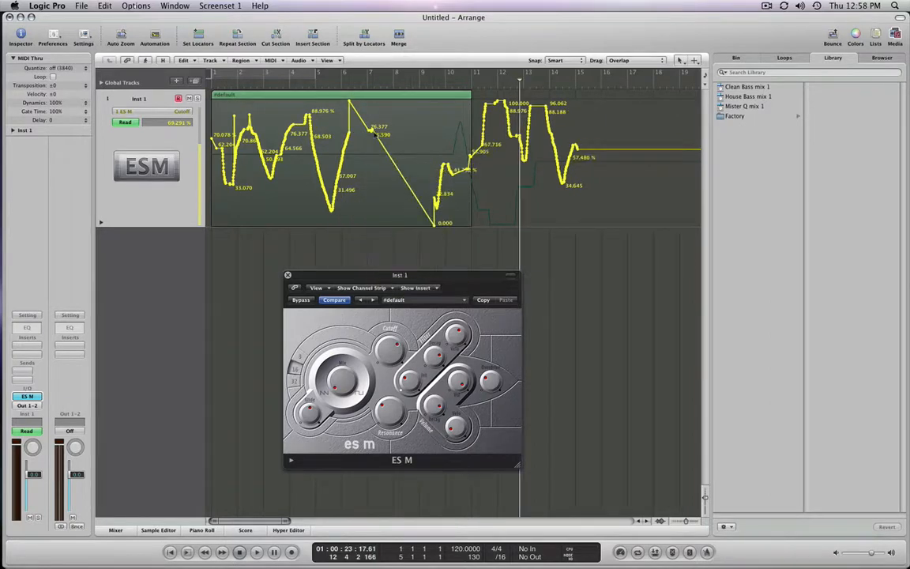
left_click_drag(374, 132, 353, 103)
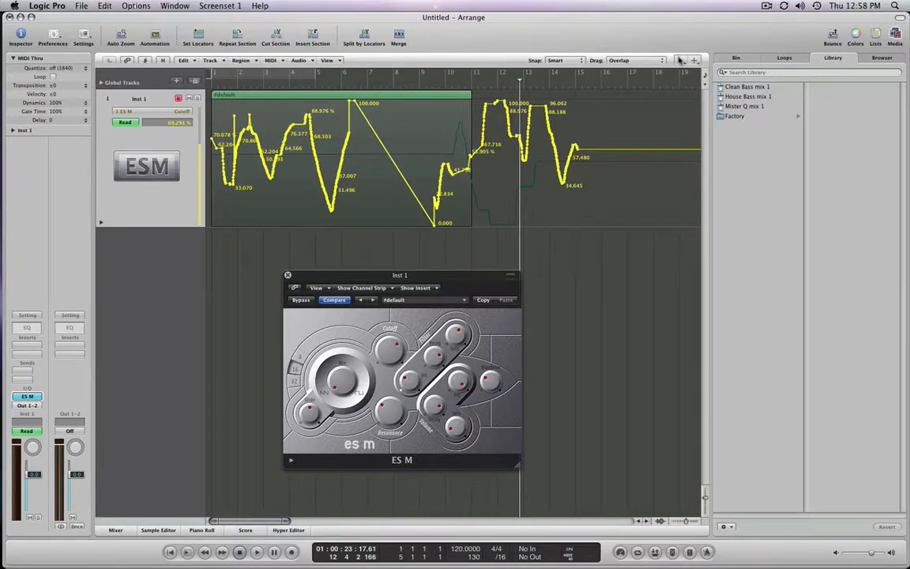
Bend the descending Cutoff ramp between bars 6 and 10 into a concave curve with the Automation Curve tool
left_click(680, 60)
left_click(731, 202)
left_click_drag(395, 168, 374, 221)
Select the Cutoff automation from about bar 5 to bar 10 with the Automation Select tool and place copies of it further along the track
left_click(672, 60)
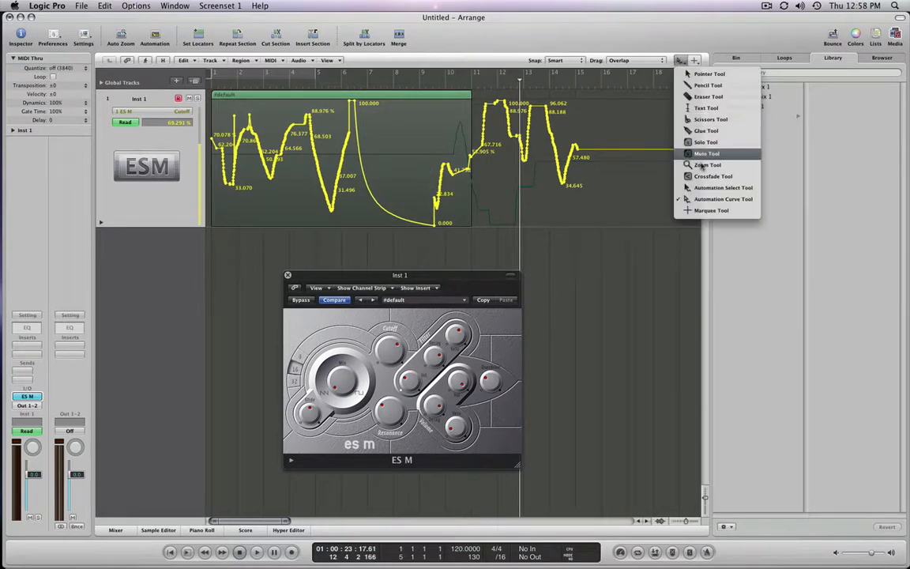
left_click(655, 174)
left_click_drag(455, 127, 334, 207)
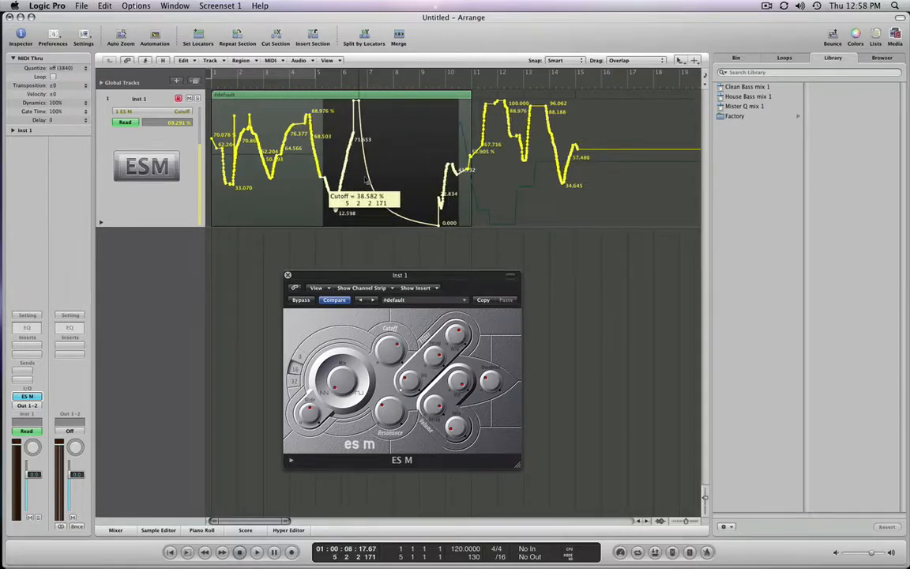
left_click_drag(365, 180, 631, 179)
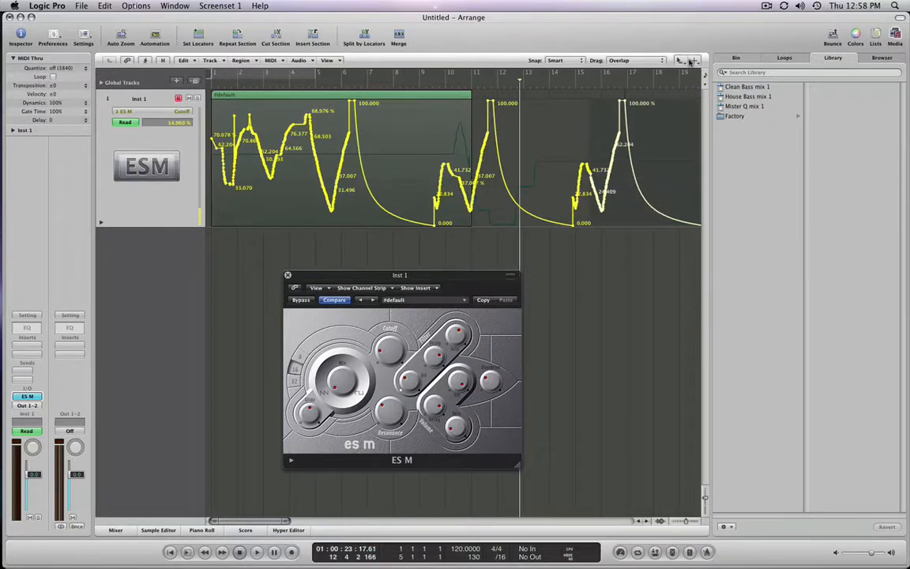
Select and copy the entire Cutoff automation of the Inst 1 track with the Automation Select tool
left_click(680, 60)
left_click(698, 188)
left_click_drag(671, 180, 179, 183)
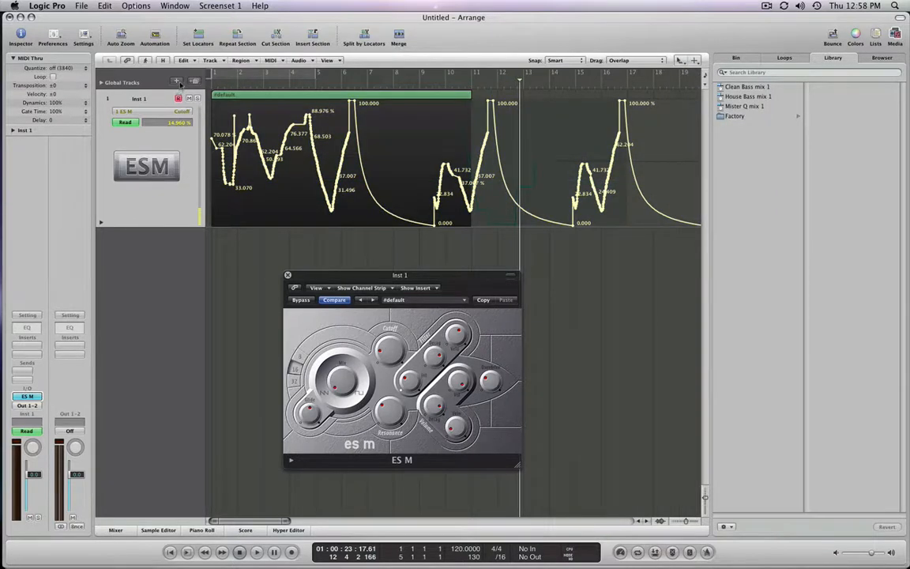
Add a second software instrument track and paste the copied Cutoff automation onto it
left_click(180, 83)
key("Return")
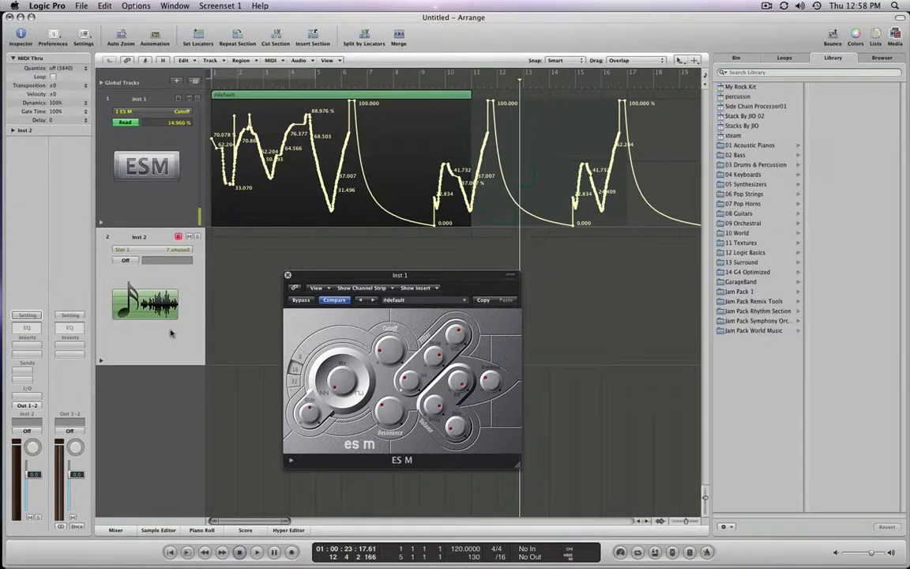
key("super+v")
left_click_drag(349, 275, 350, 375)
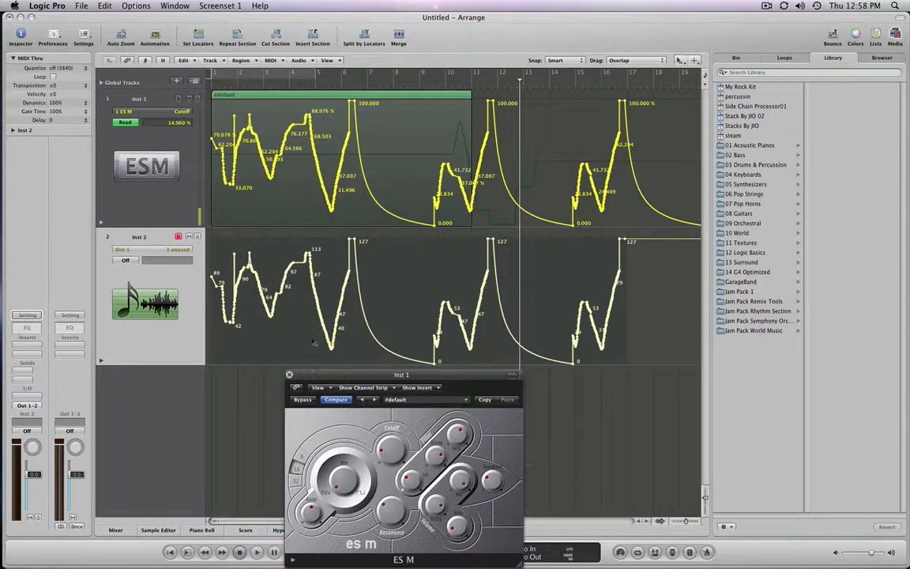